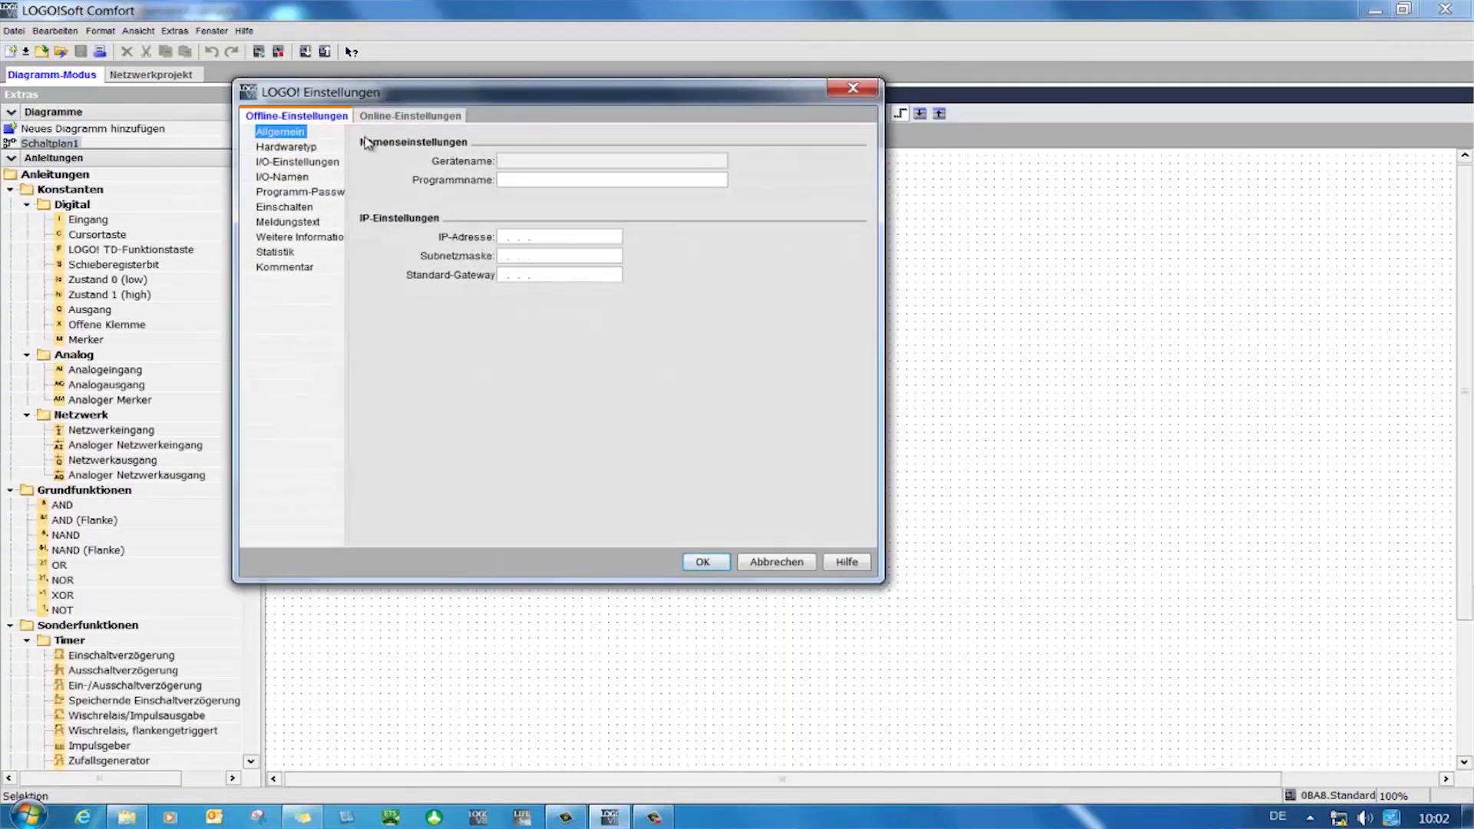
# Accept the default LOGO! Einstellungen and close the dialog.
pyautogui.click(710, 568)
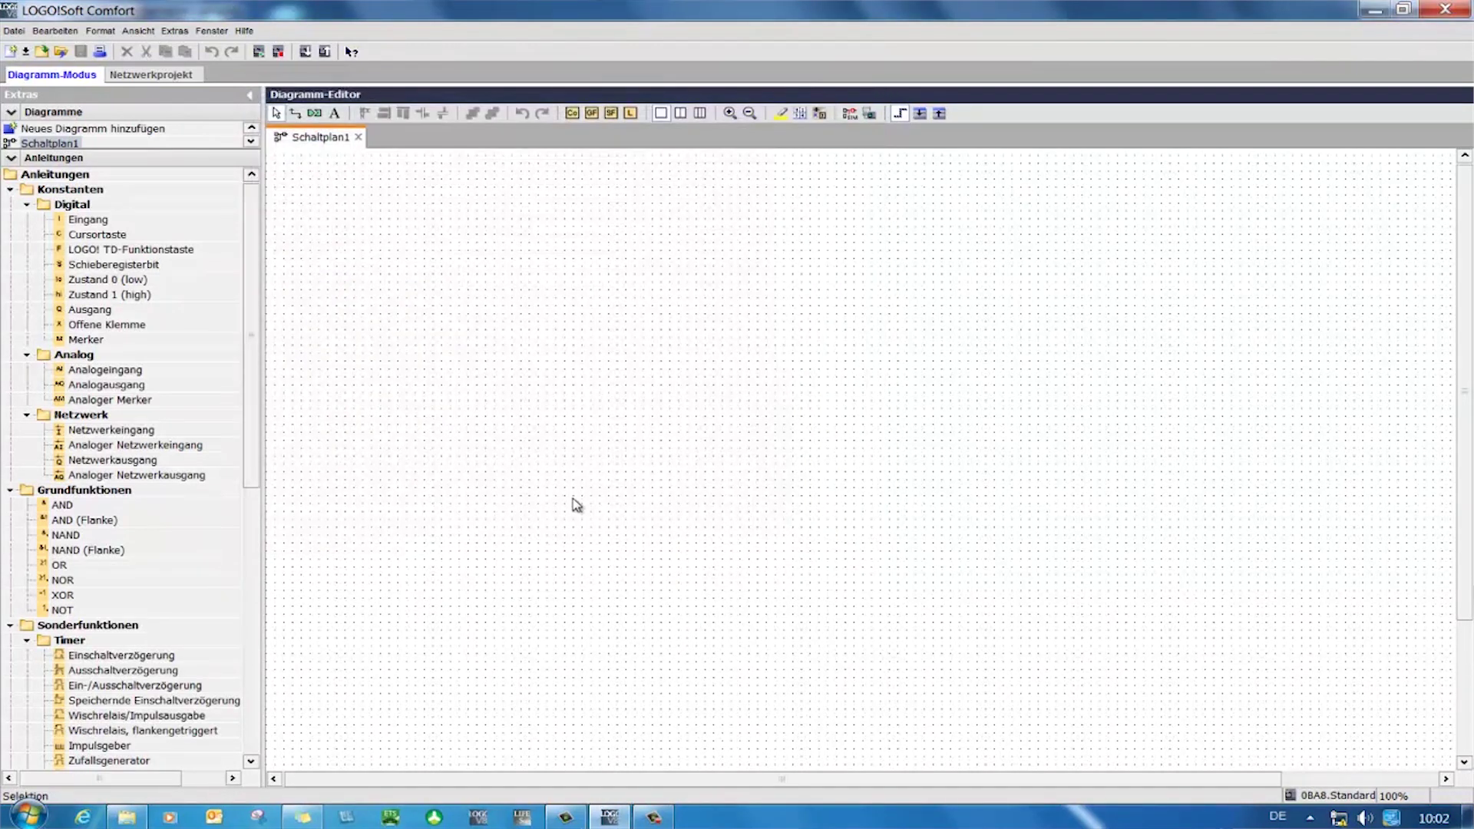
# Name the terminals in Anschlussnamen: I1 'Schalter', Q10 'Licht', Q11 'Lufter'.
pyautogui.click(729, 113)
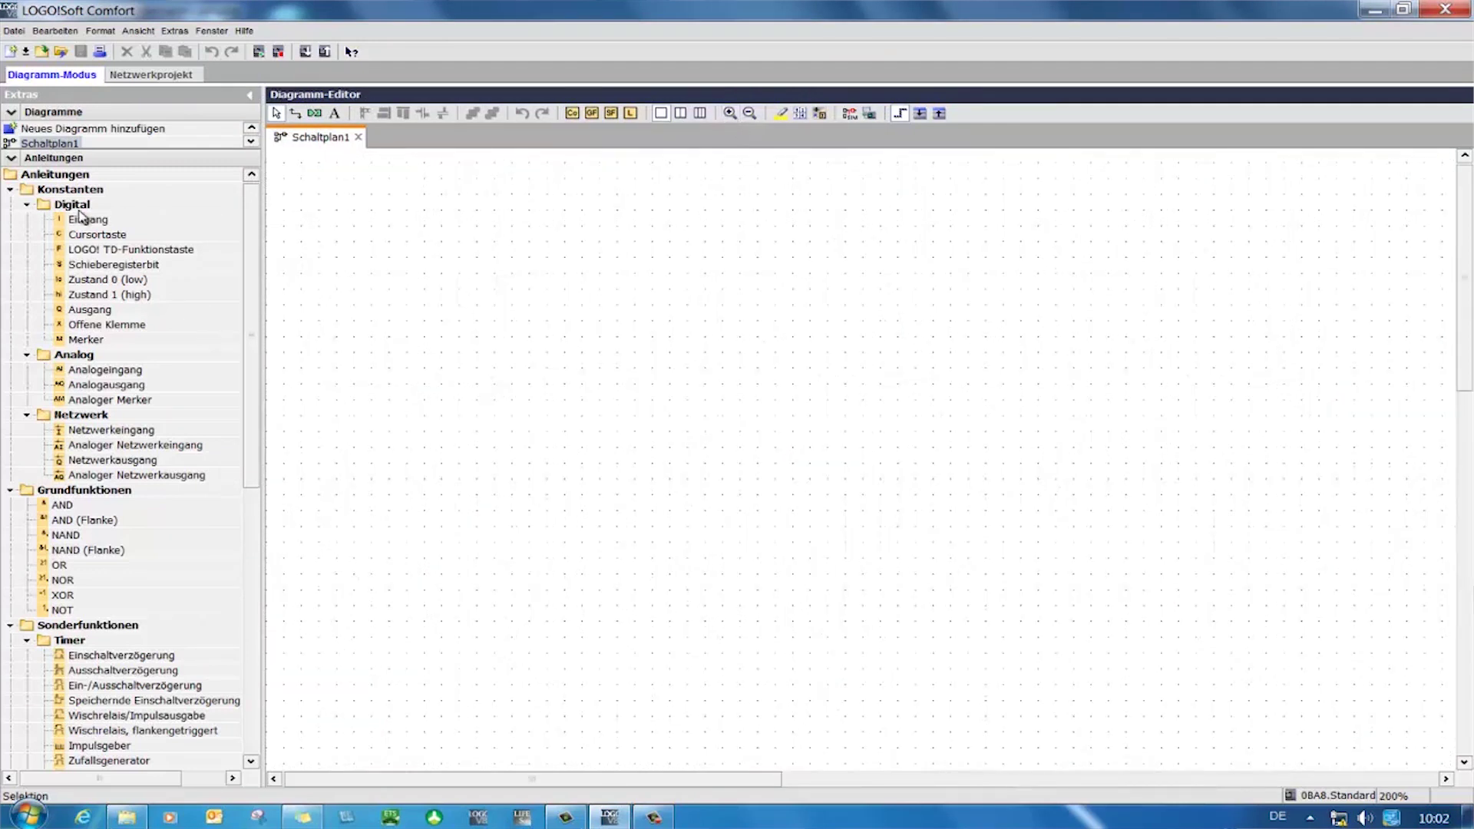
pyautogui.click(66, 32)
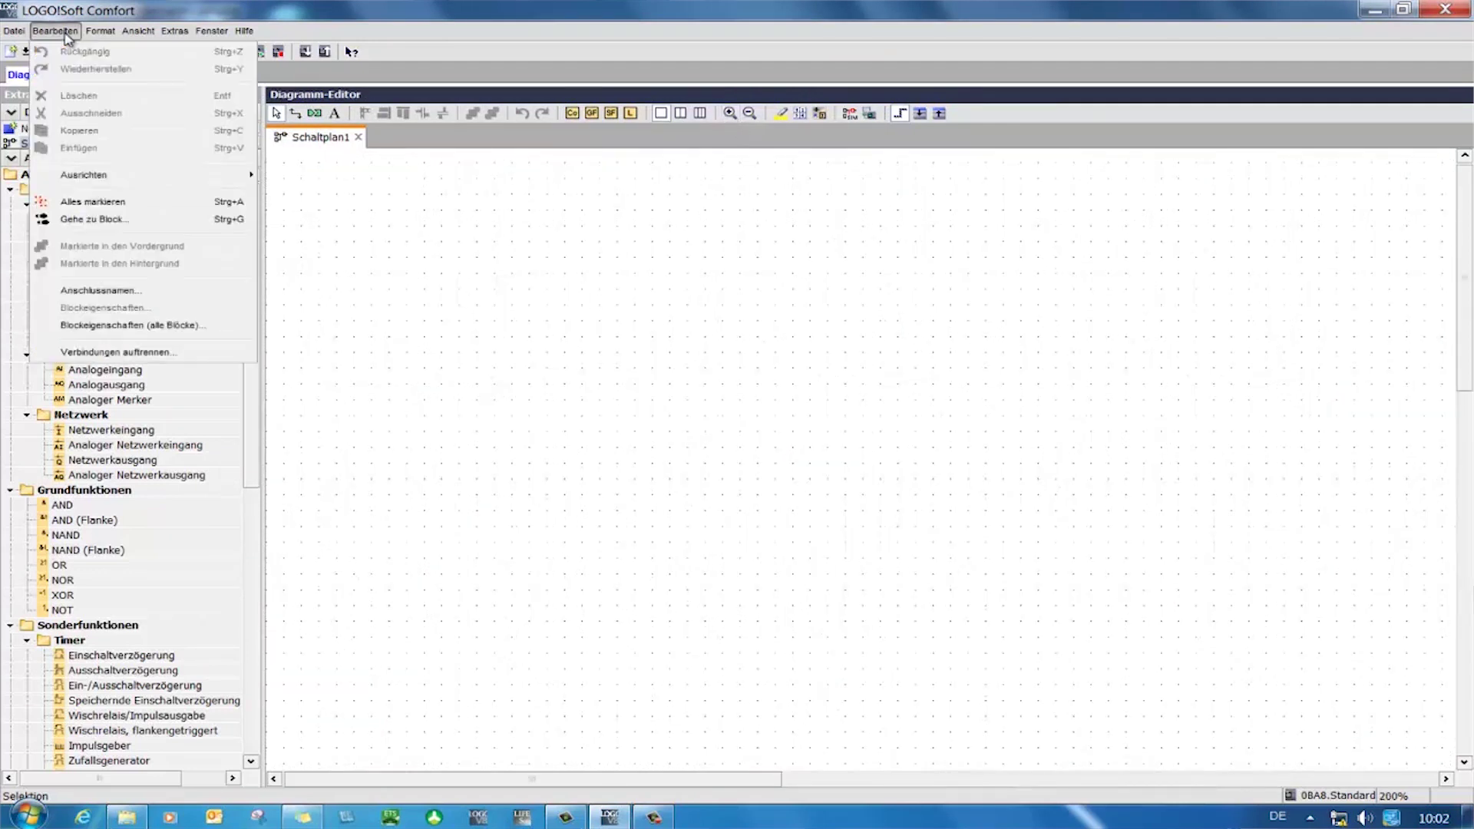
pyautogui.click(103, 292)
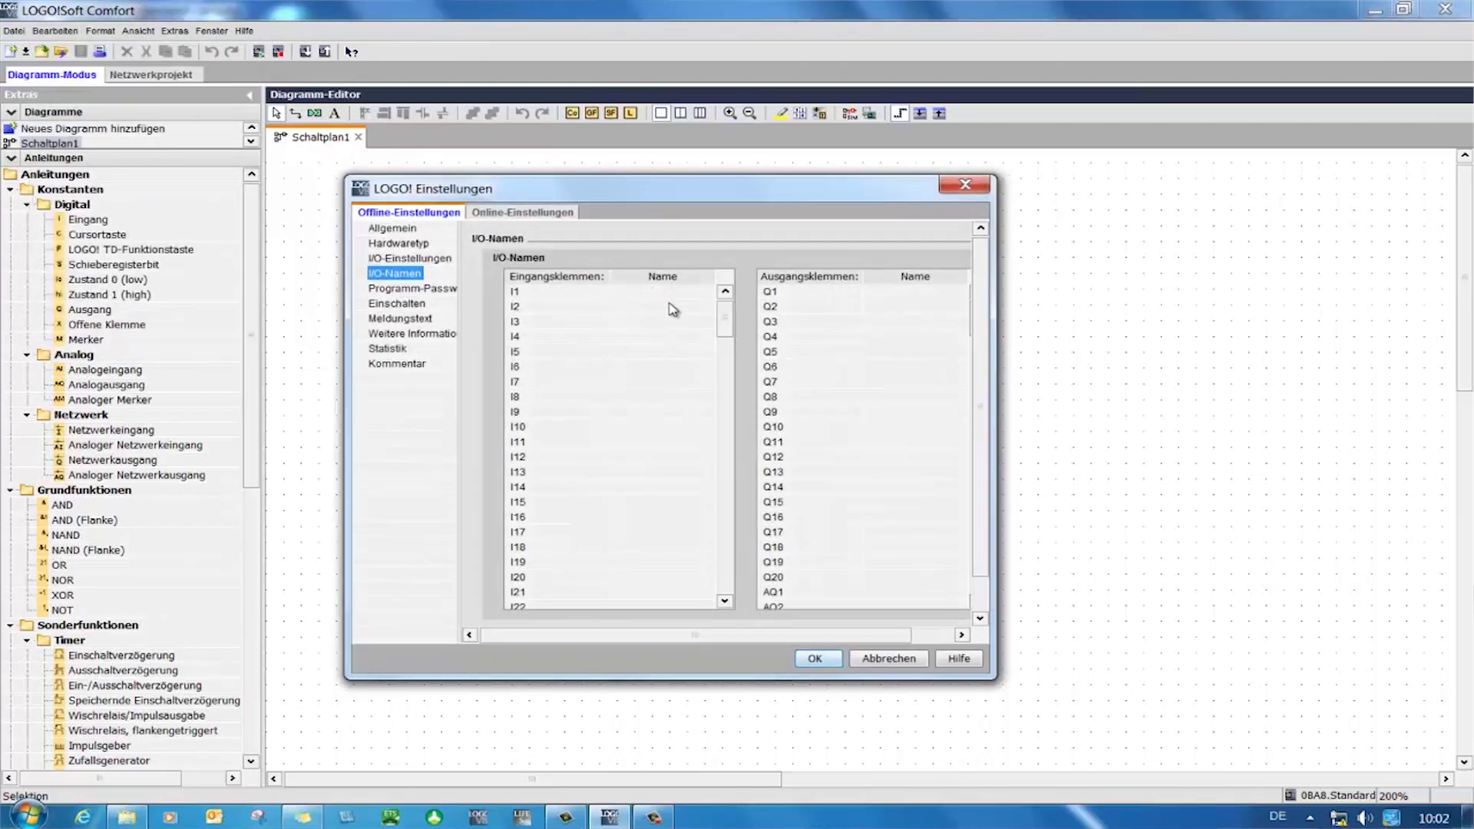
pyautogui.click(672, 295)
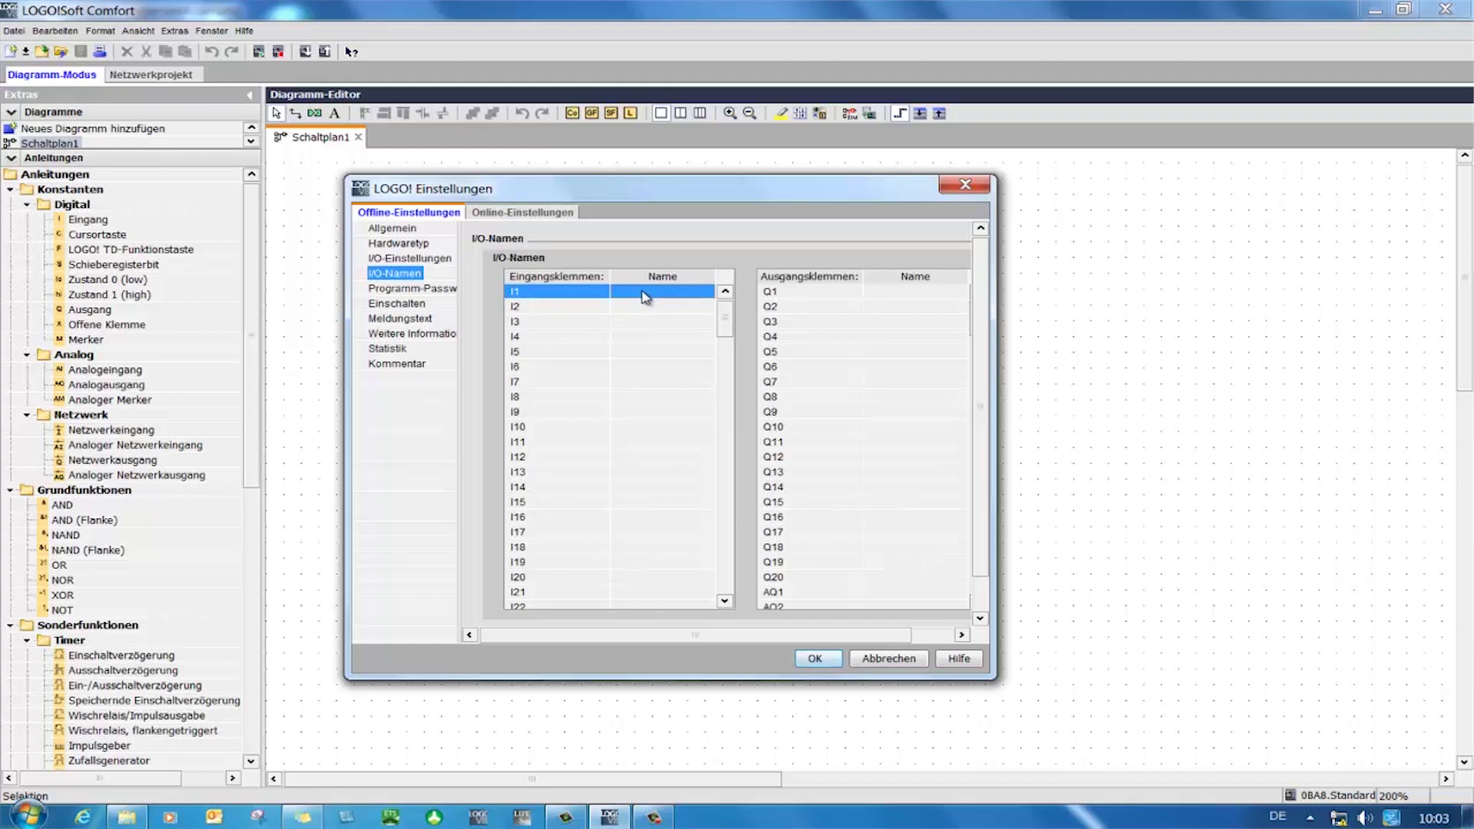
pyautogui.write('Schalter')
pyautogui.click(927, 430)
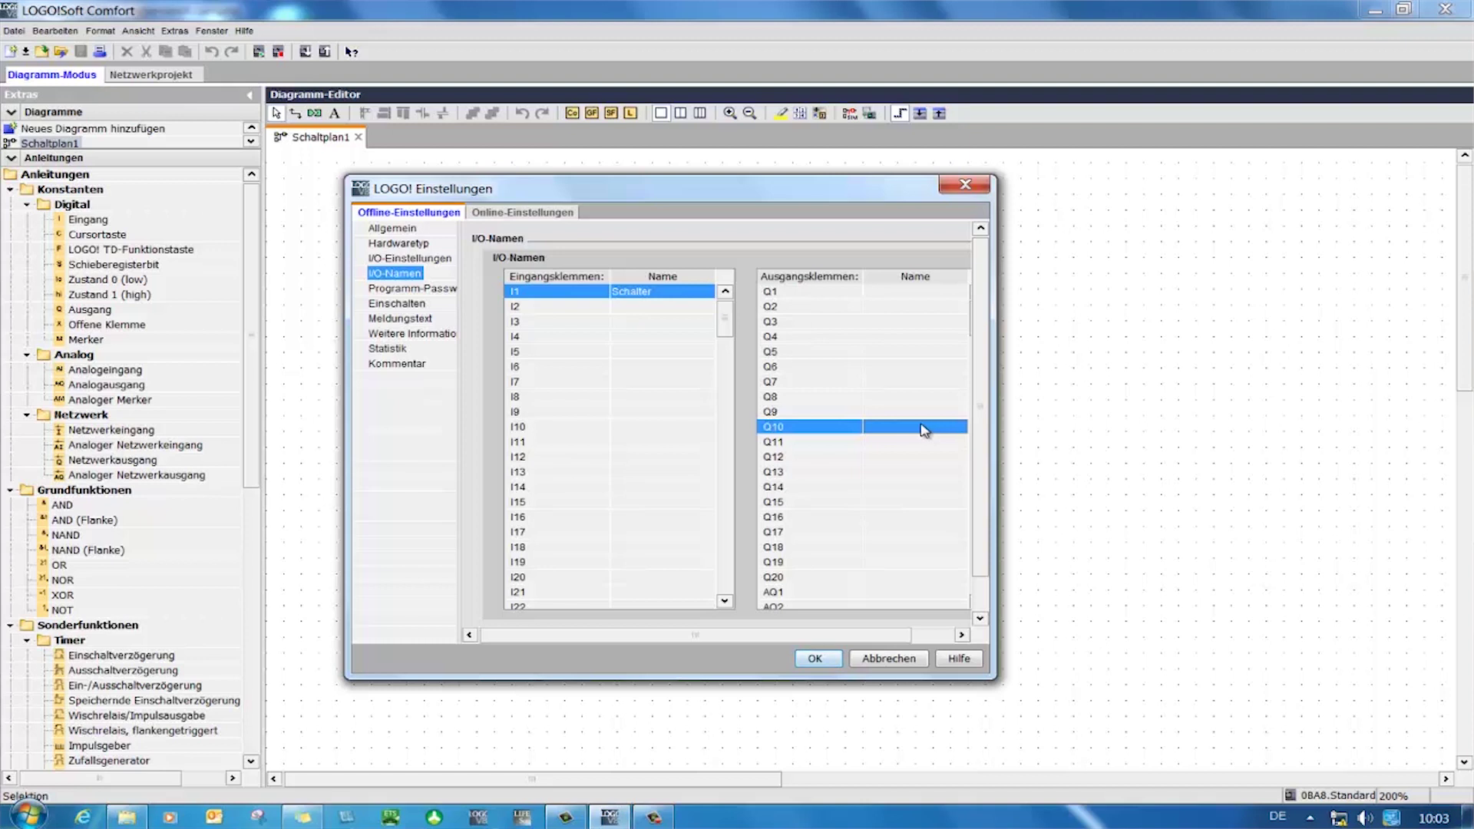
pyautogui.click(922, 430)
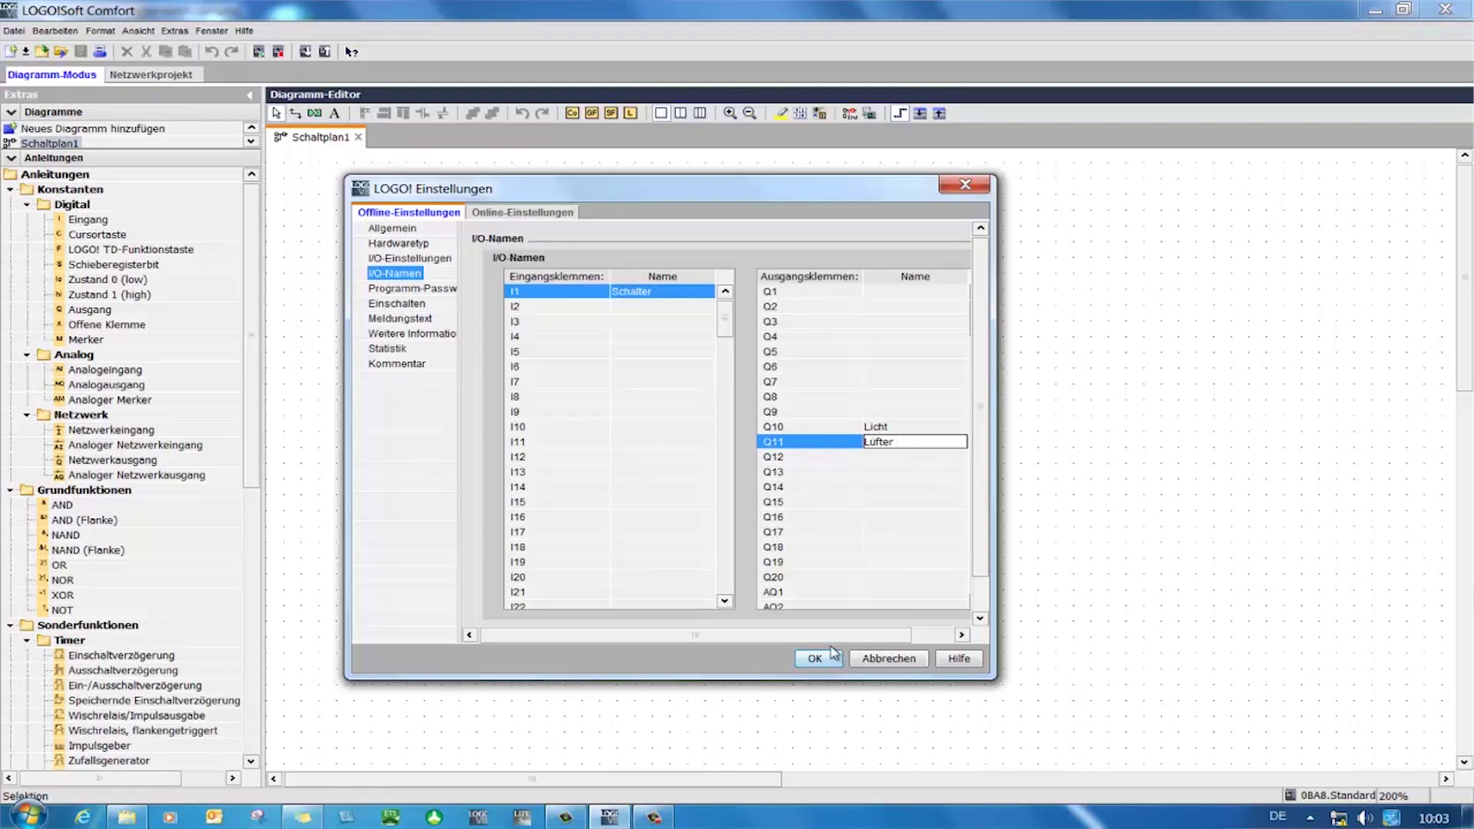
# Confirm the I/O names, then place input I1 and an output block level with it.
pyautogui.click(800, 658)
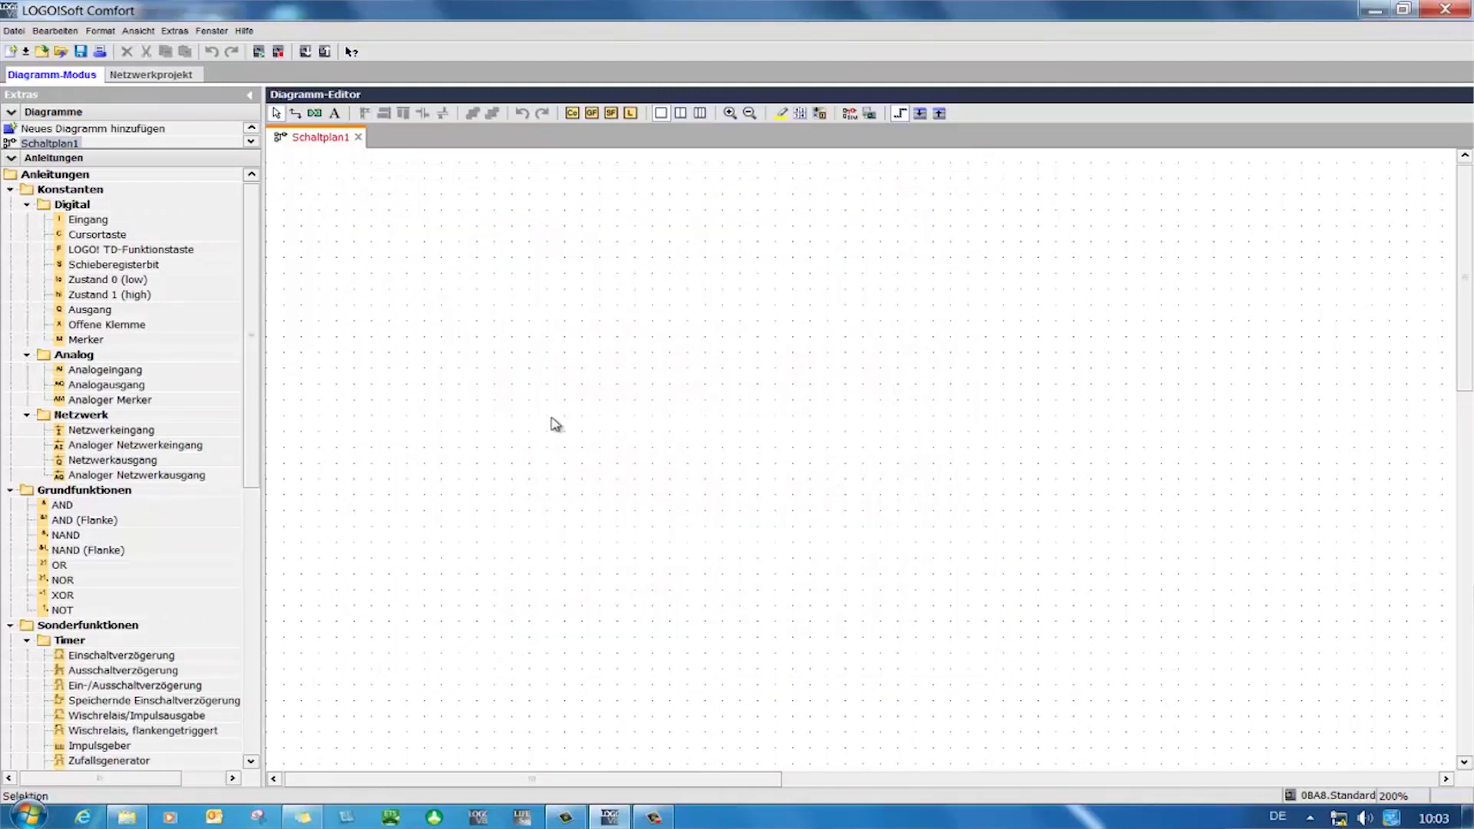
pyautogui.moveTo(83, 225); pyautogui.dragTo(370, 242)
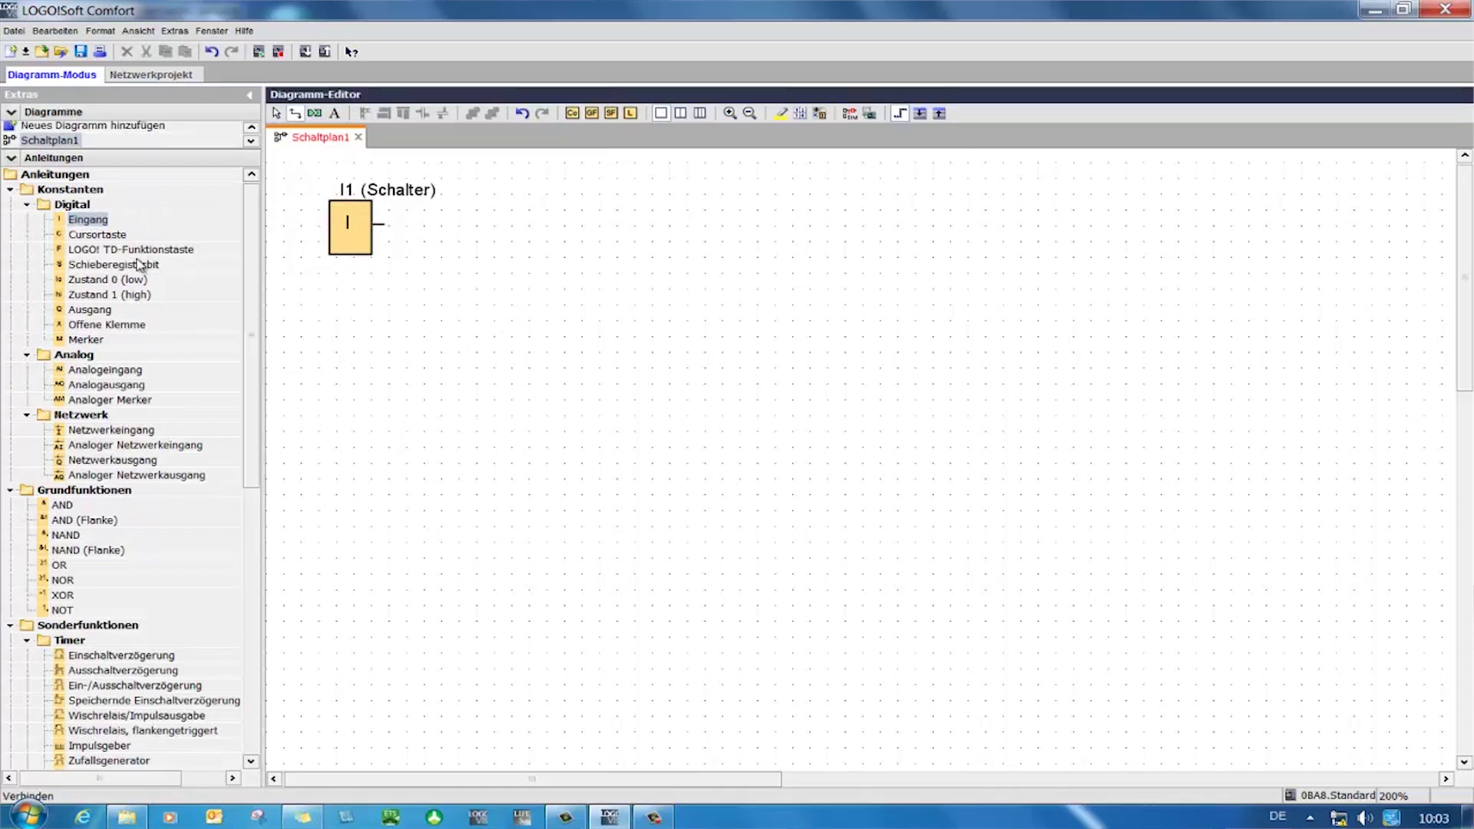
pyautogui.moveTo(95, 312); pyautogui.dragTo(931, 265)
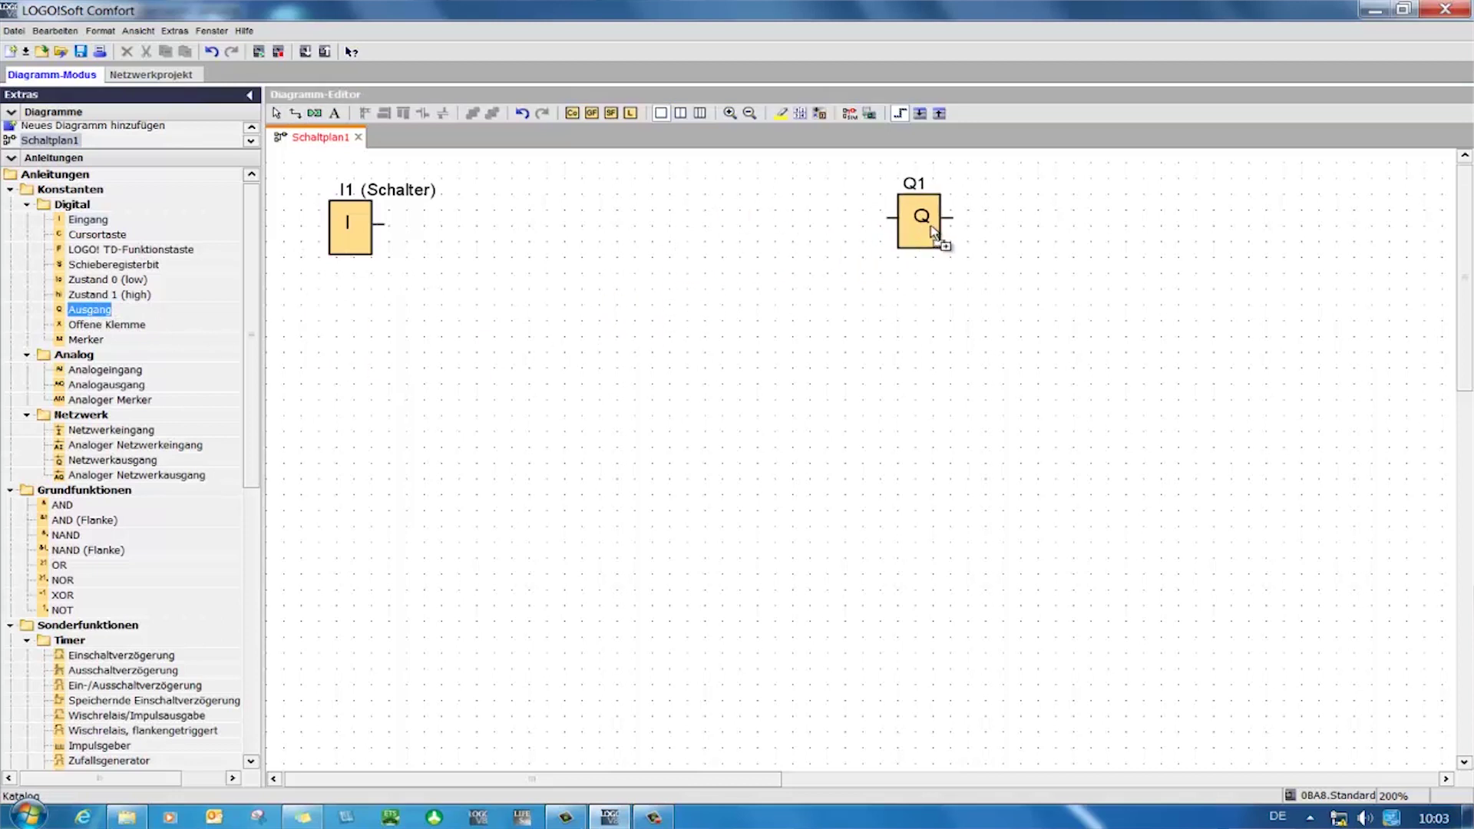
pyautogui.moveTo(930, 265)
pyautogui.mouseDown()
pyautogui.moveTo(935, 225)
pyautogui.moveTo(923, 250)
pyautogui.mouseUp()
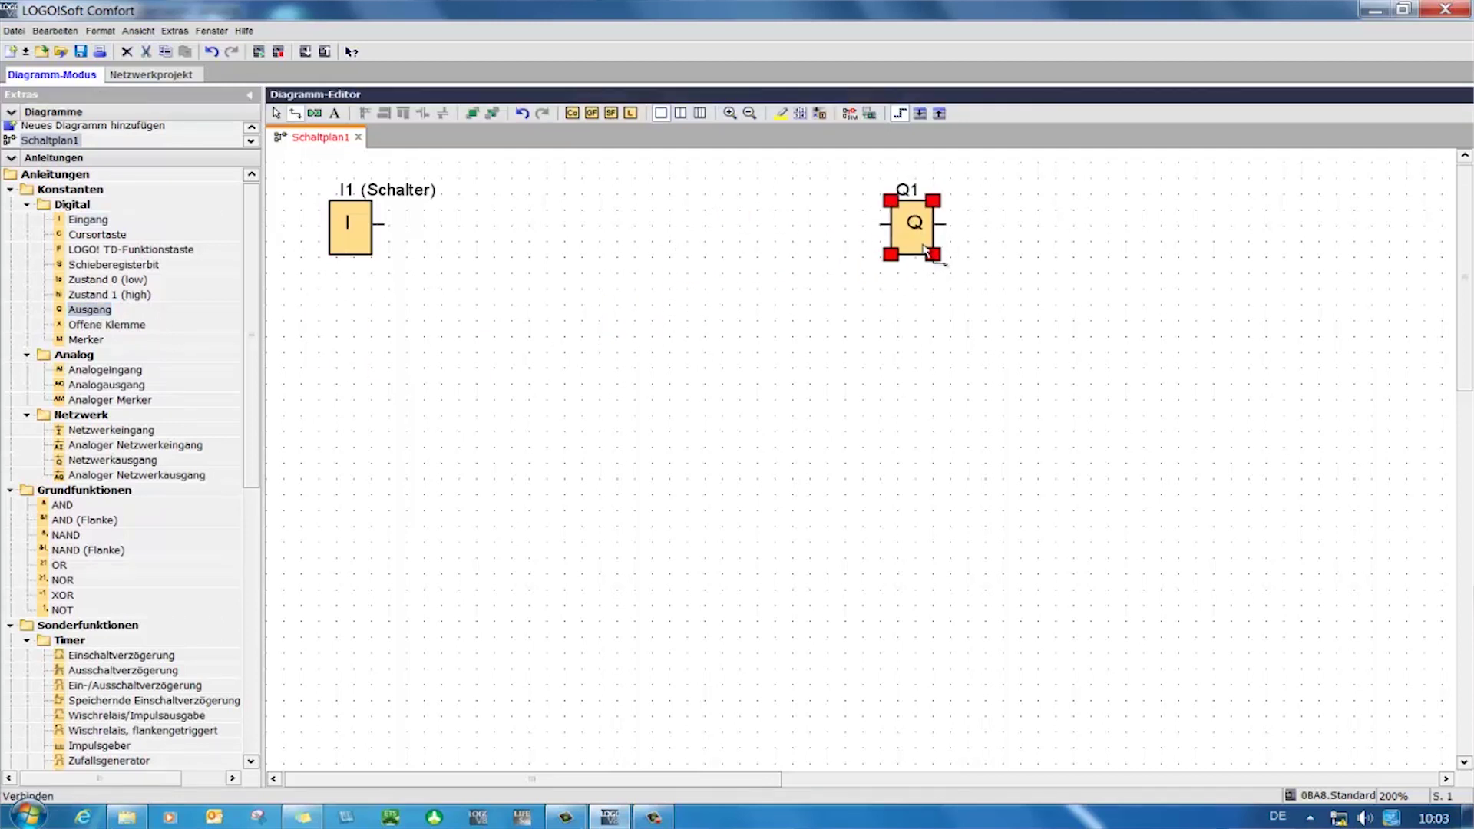
# Set the output block's number to Q10 and wire input I1 to it.
pyautogui.rightClick(910, 237)
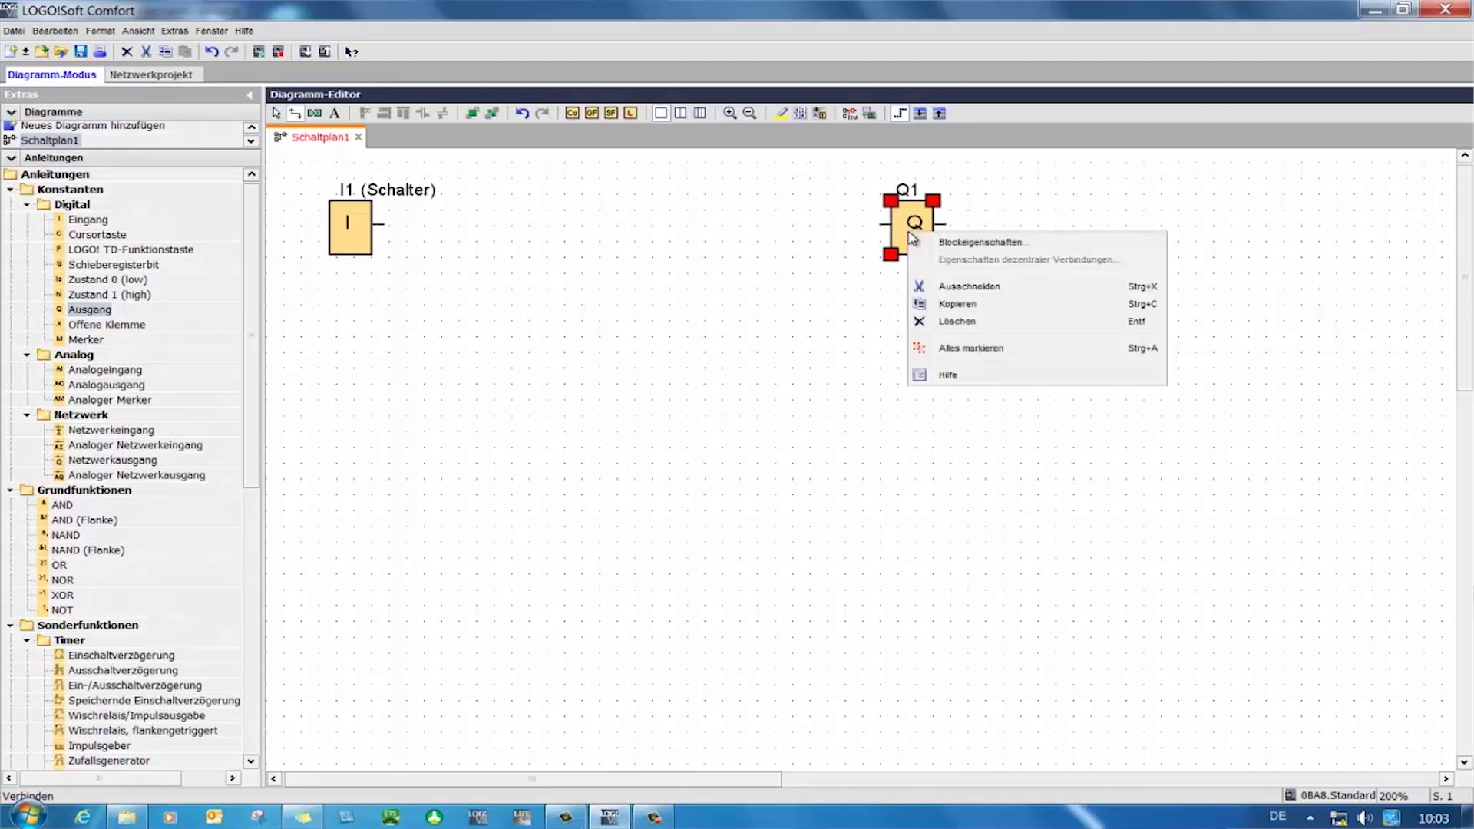
pyautogui.click(974, 242)
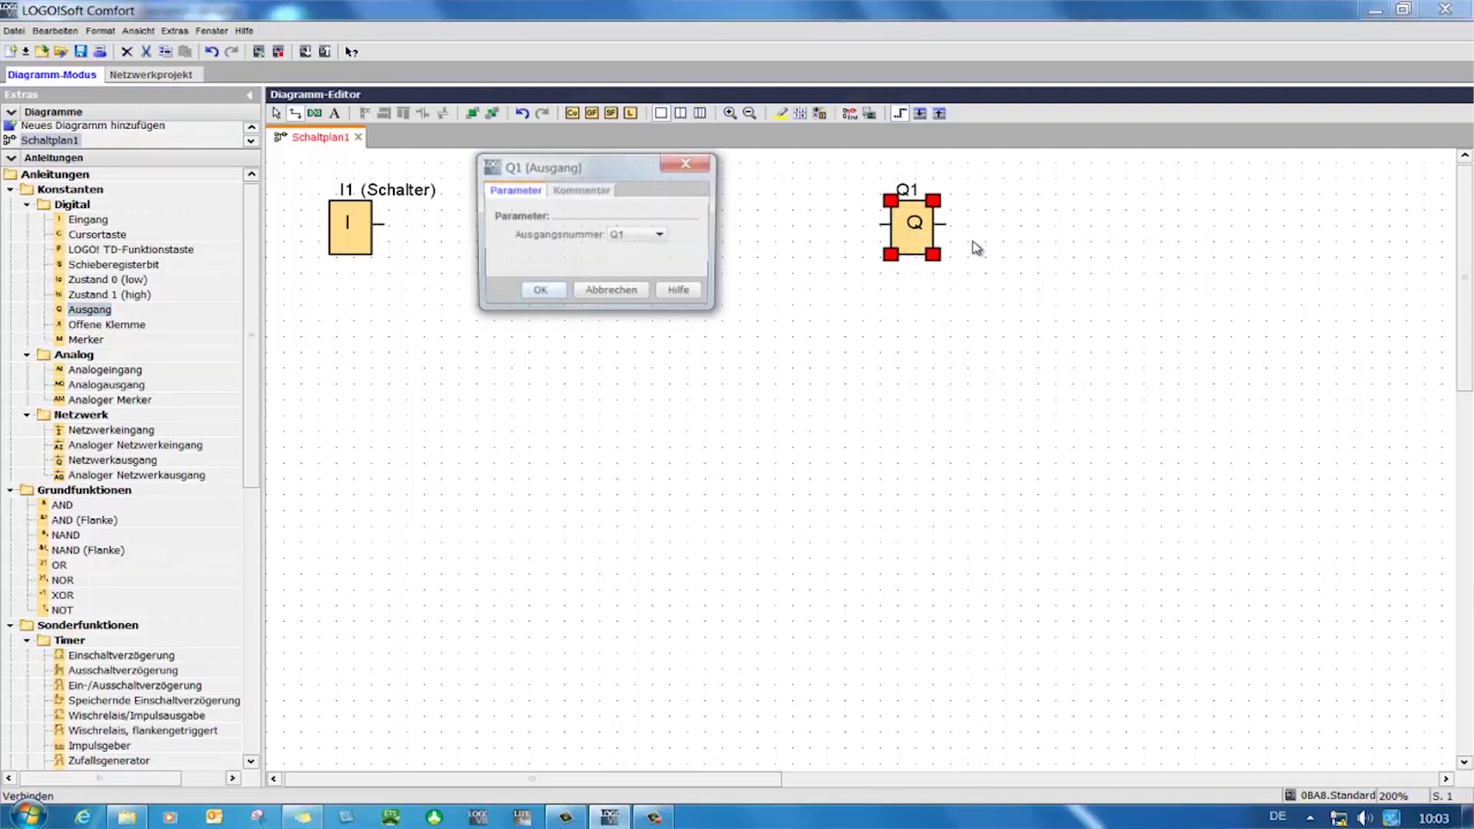
pyautogui.click(658, 233)
pyautogui.click(659, 350)
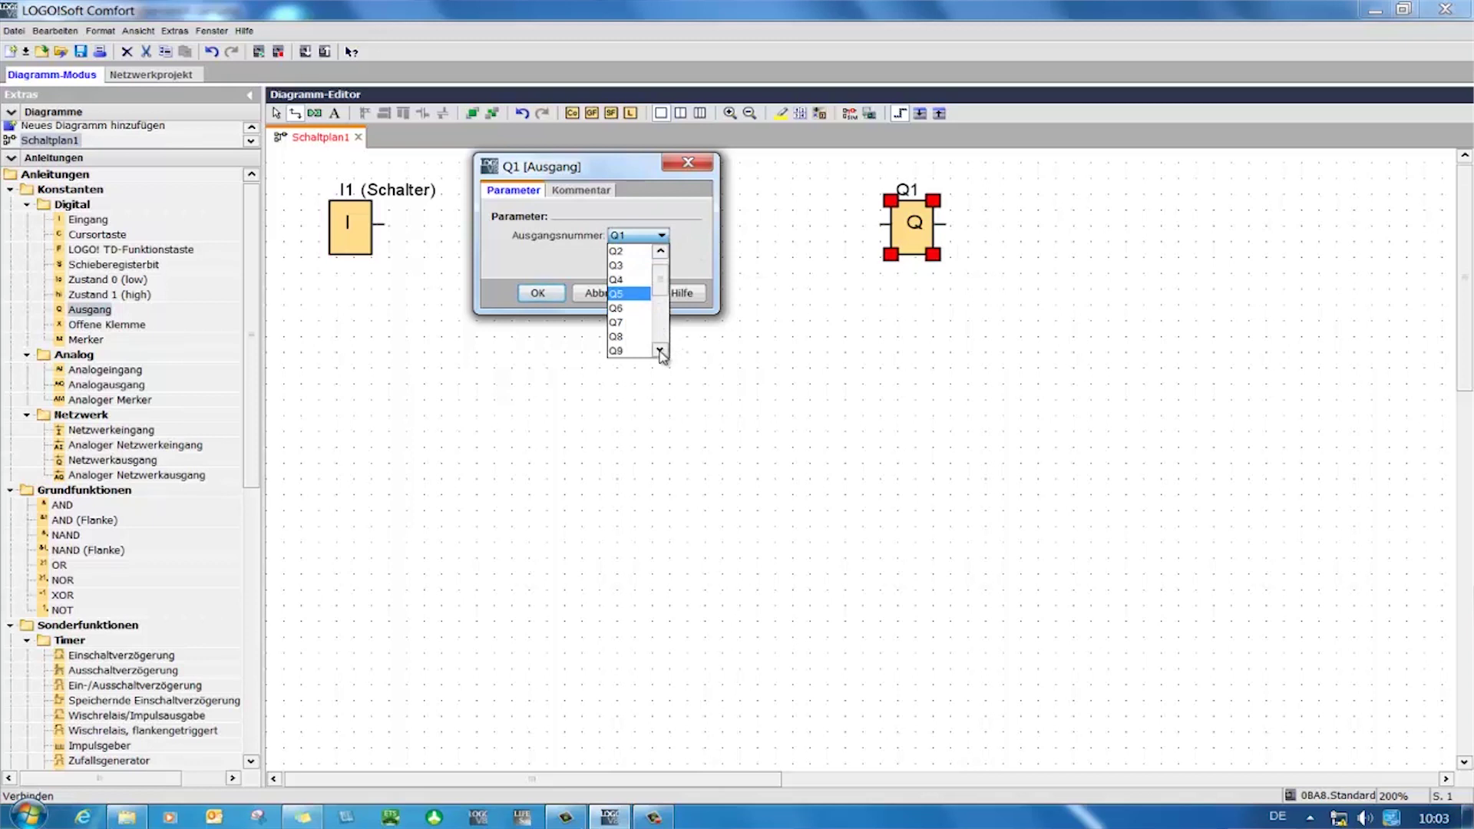
pyautogui.click(628, 350)
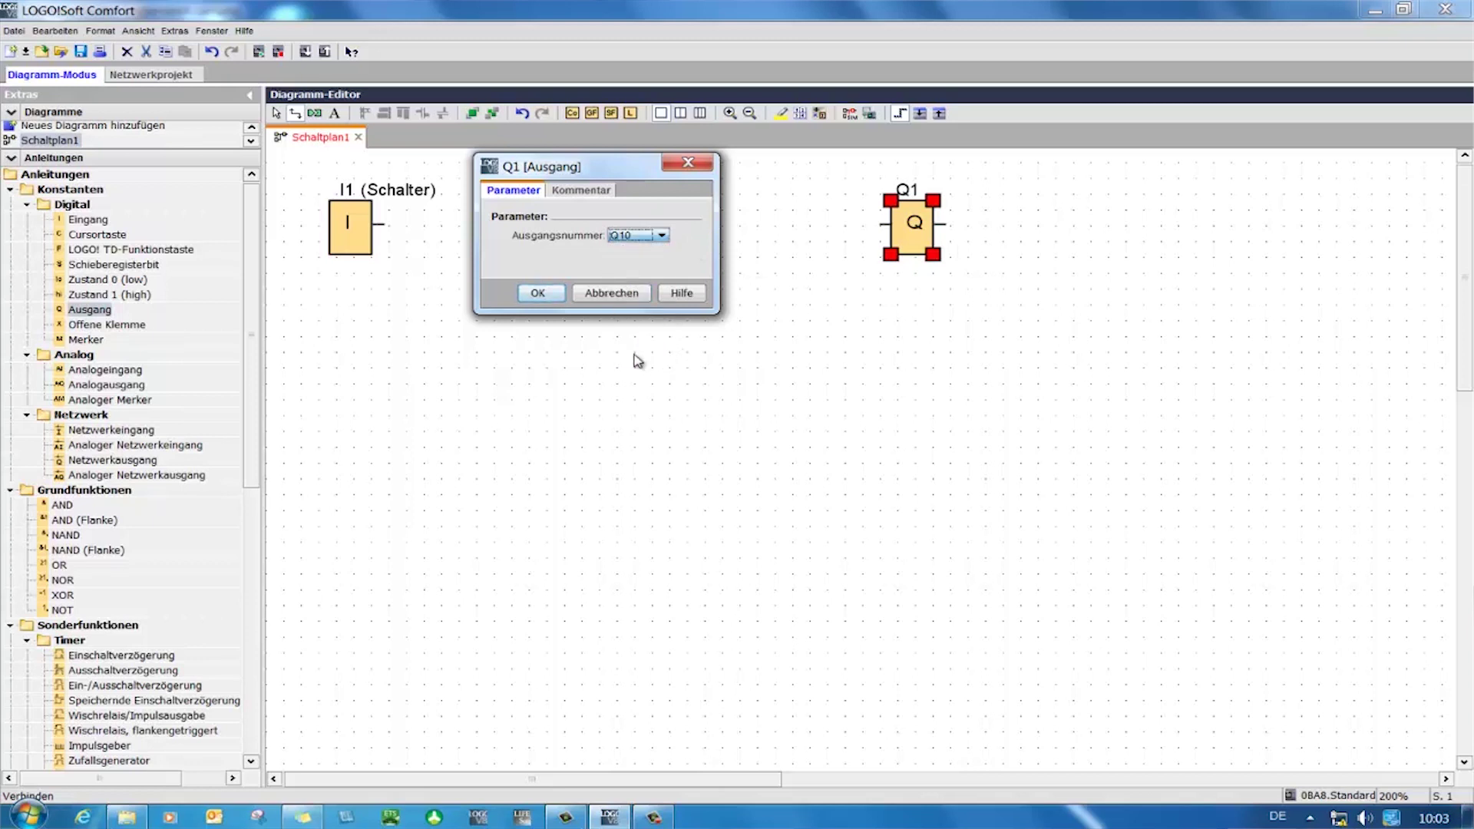
pyautogui.click(537, 294)
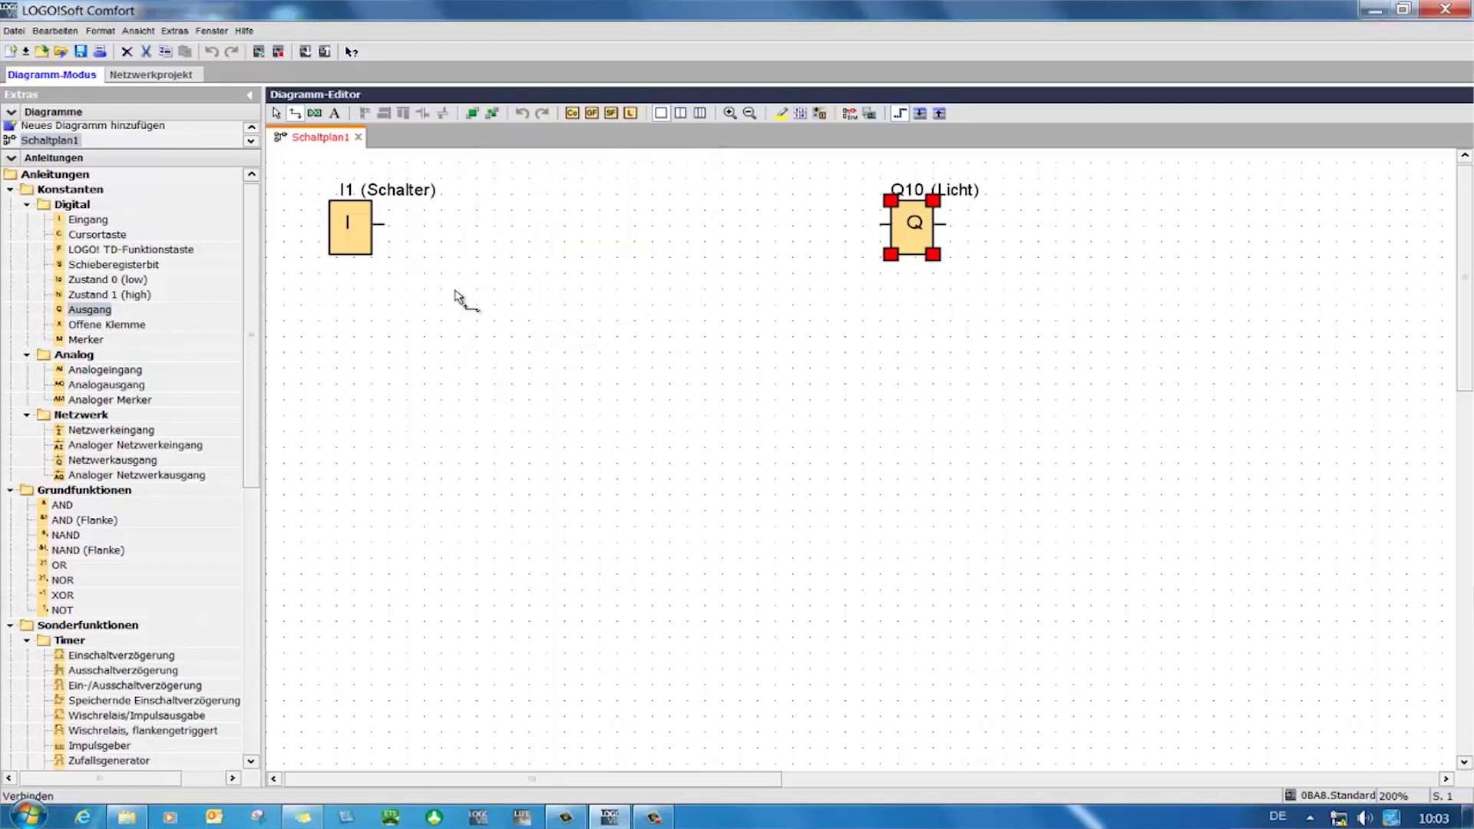
pyautogui.moveTo(383, 227); pyautogui.dragTo(884, 231)
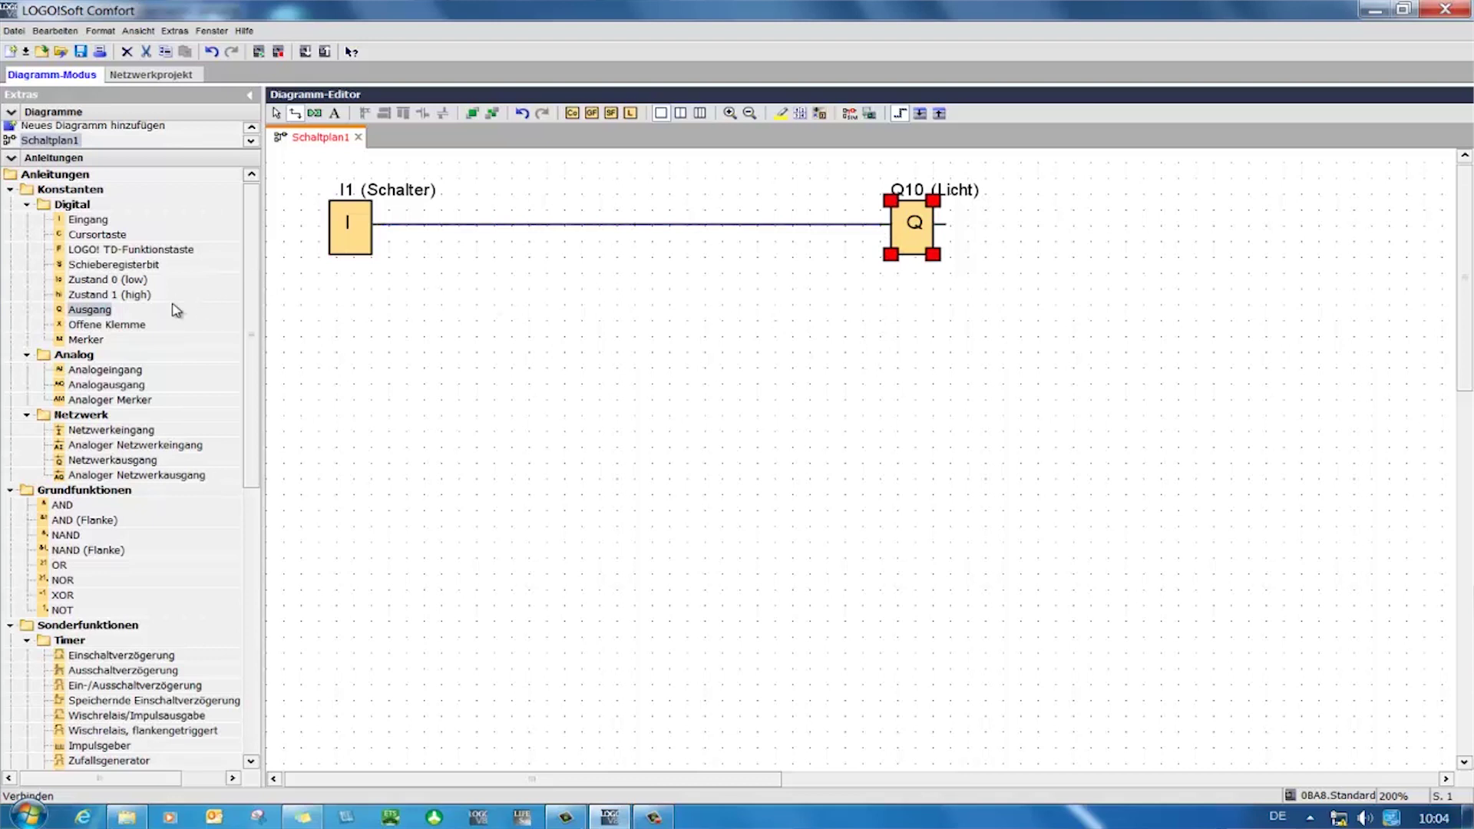
# Add a second output block below Q10 and set its number to Q11.
pyautogui.click(90, 311)
pyautogui.click(942, 420)
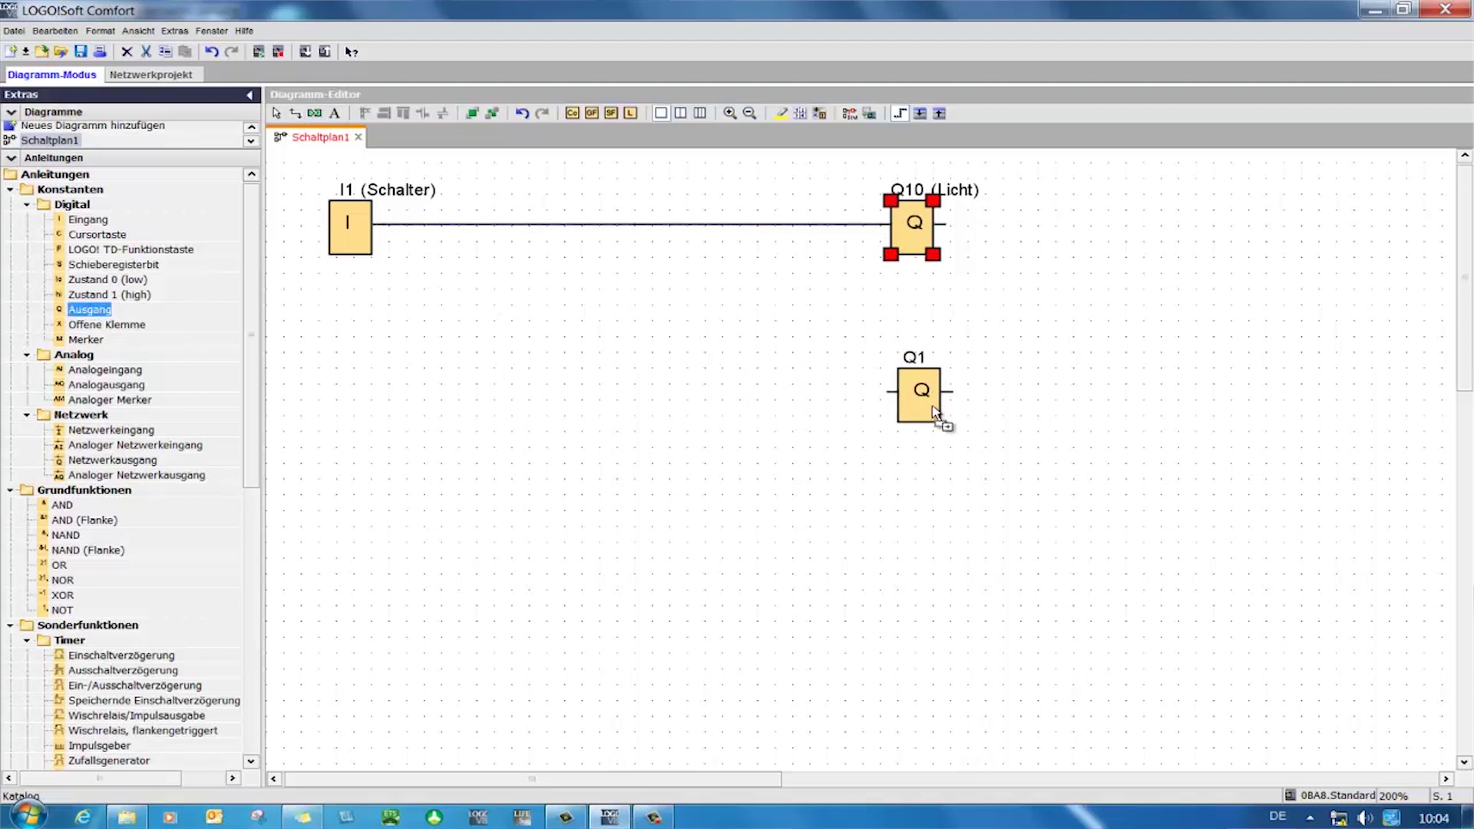
pyautogui.rightClick(907, 383)
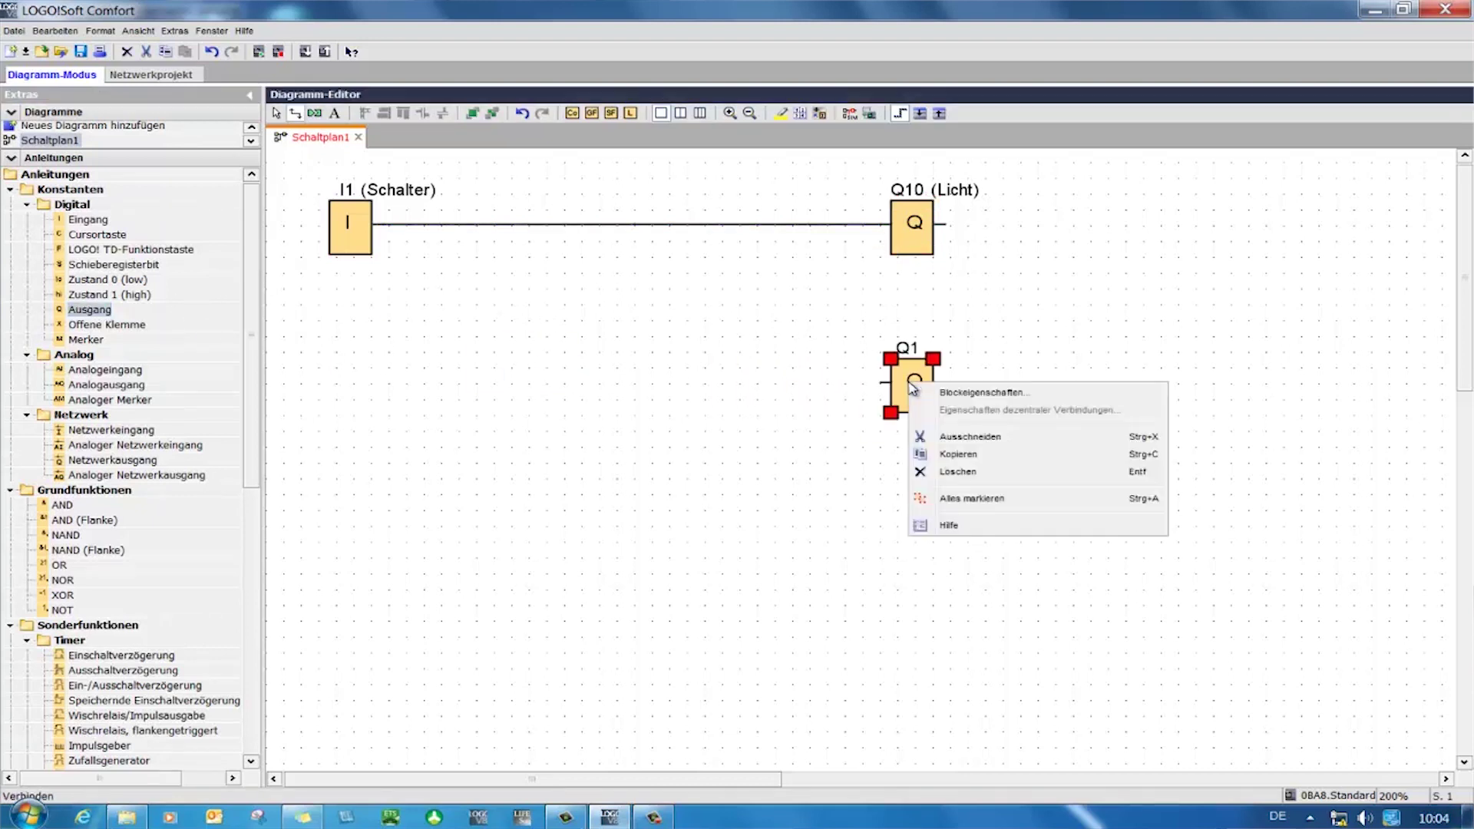
pyautogui.click(989, 393)
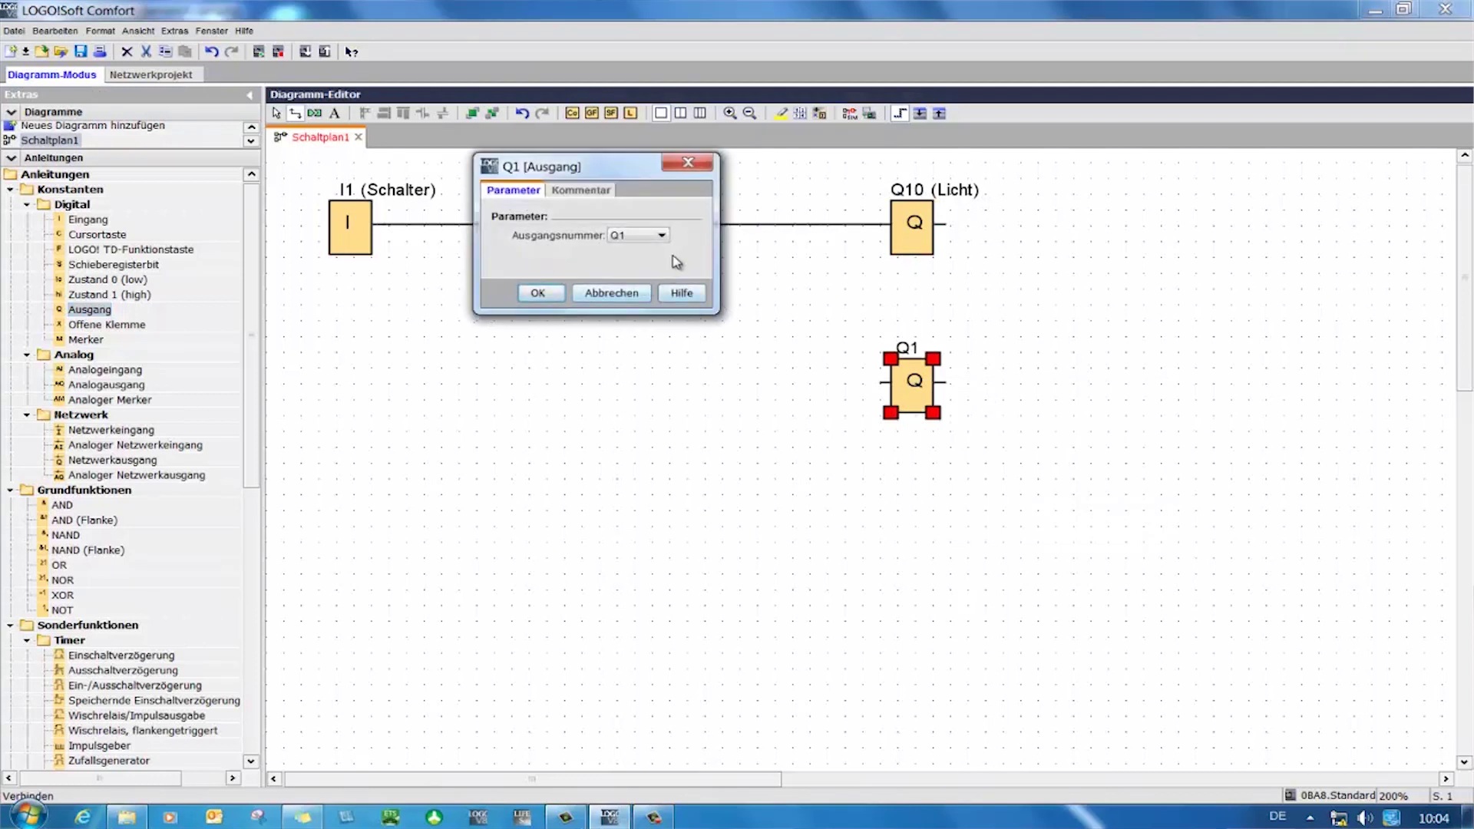
pyautogui.click(663, 235)
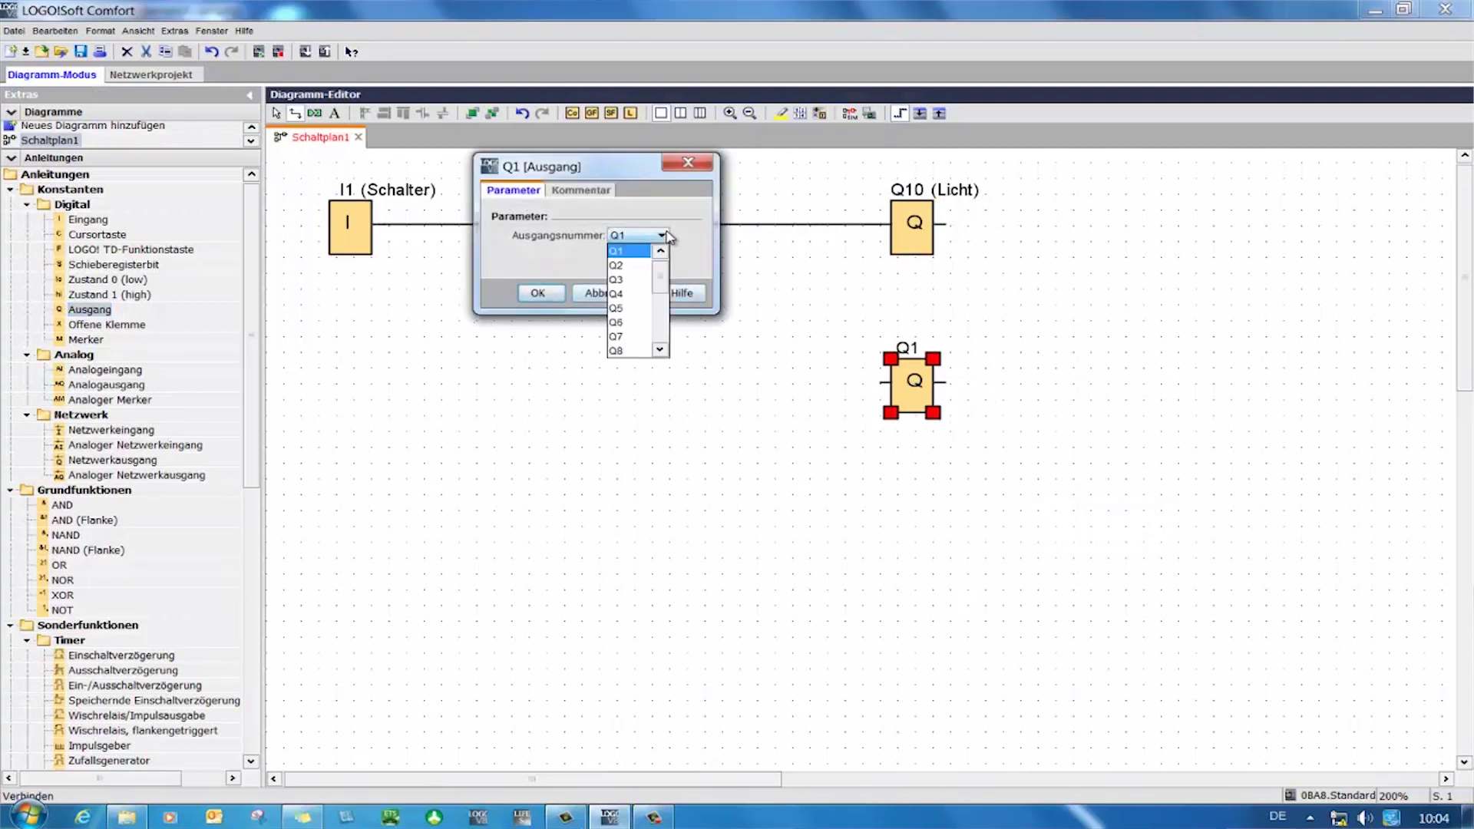
pyautogui.click(659, 349)
pyautogui.click(619, 336)
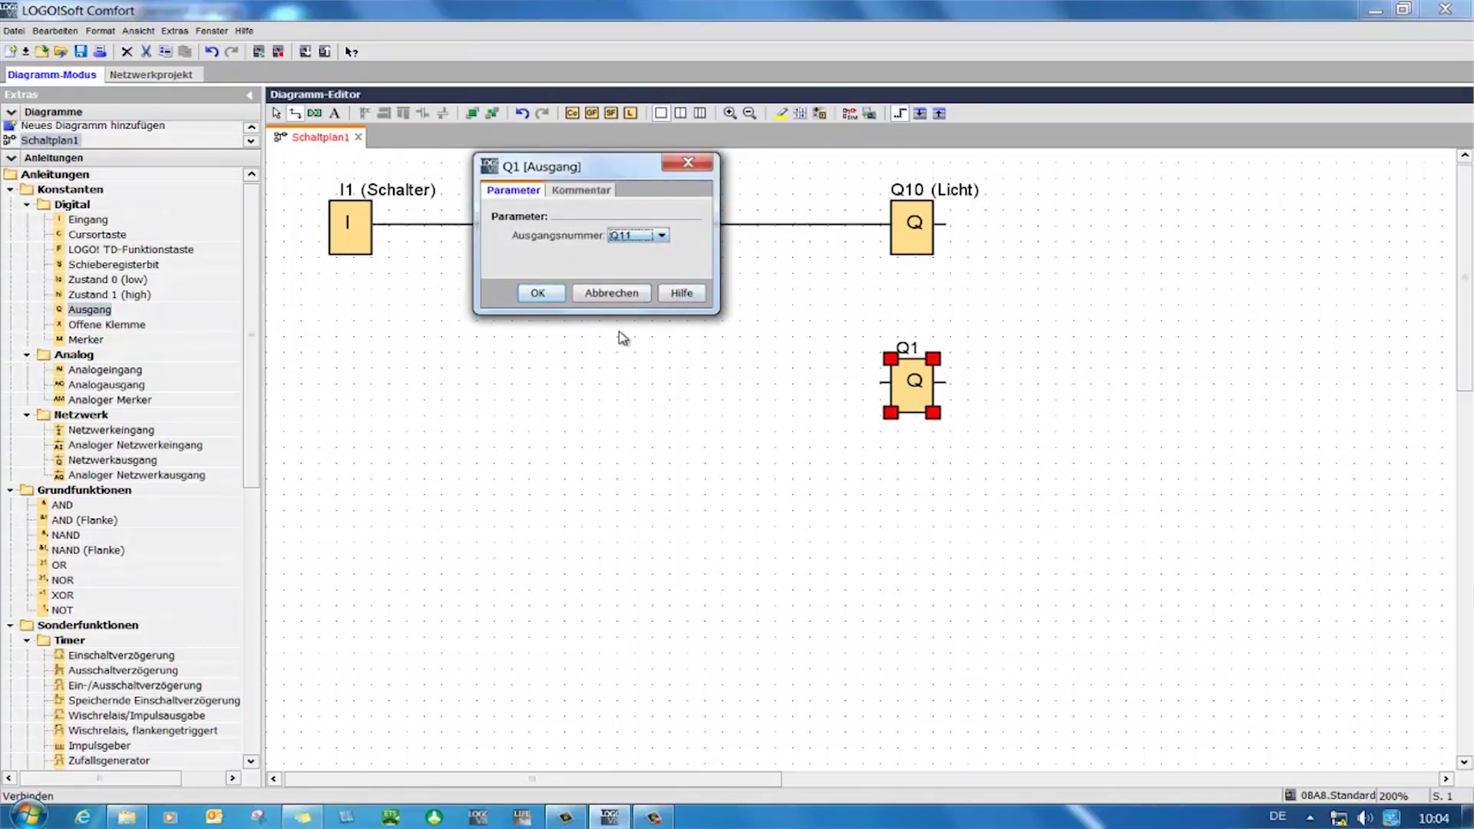
pyautogui.click(537, 293)
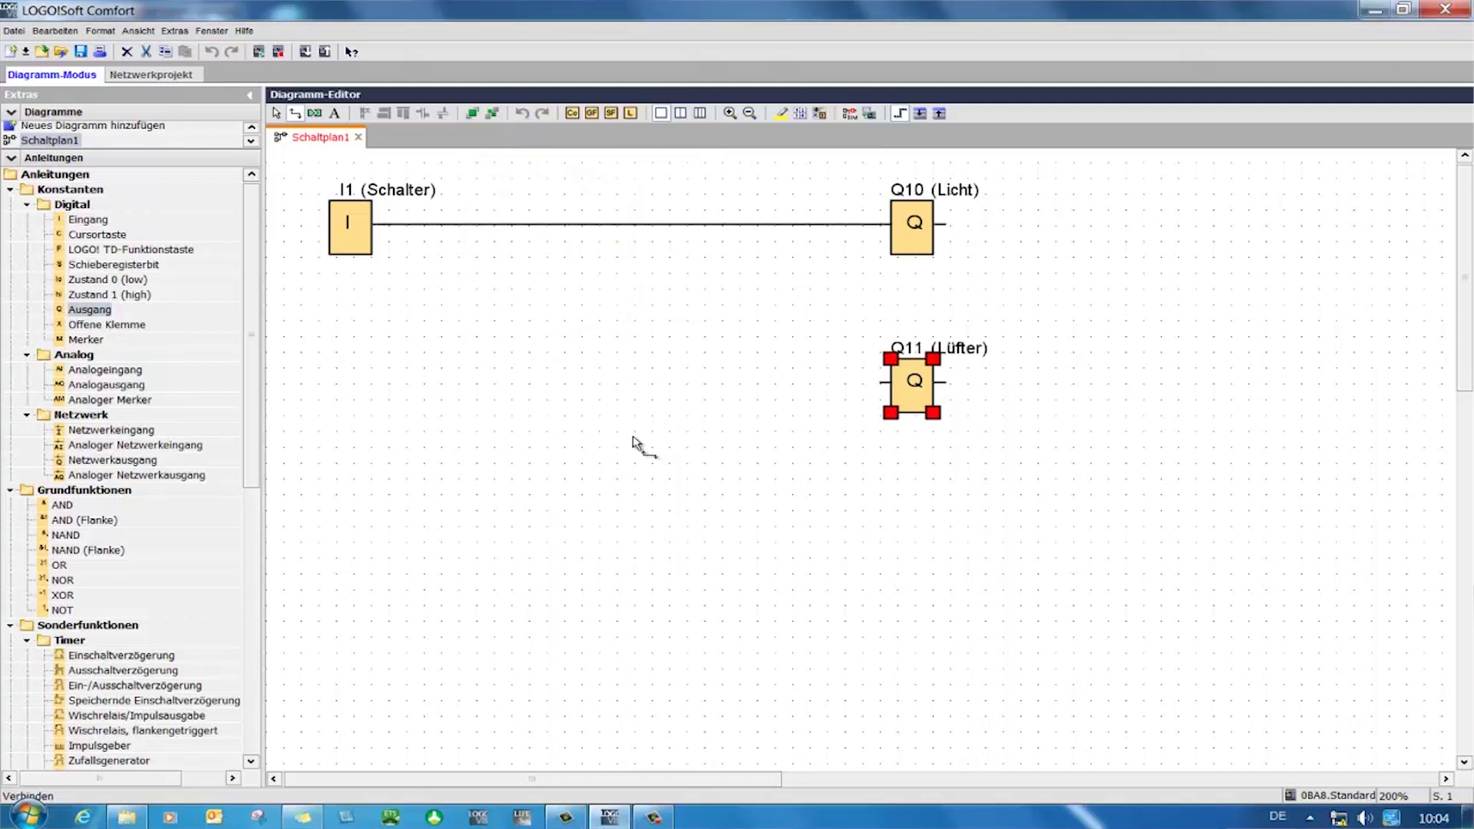
pyautogui.scroll(-2, 264, 499)
pyautogui.scroll(-3, 256, 569)
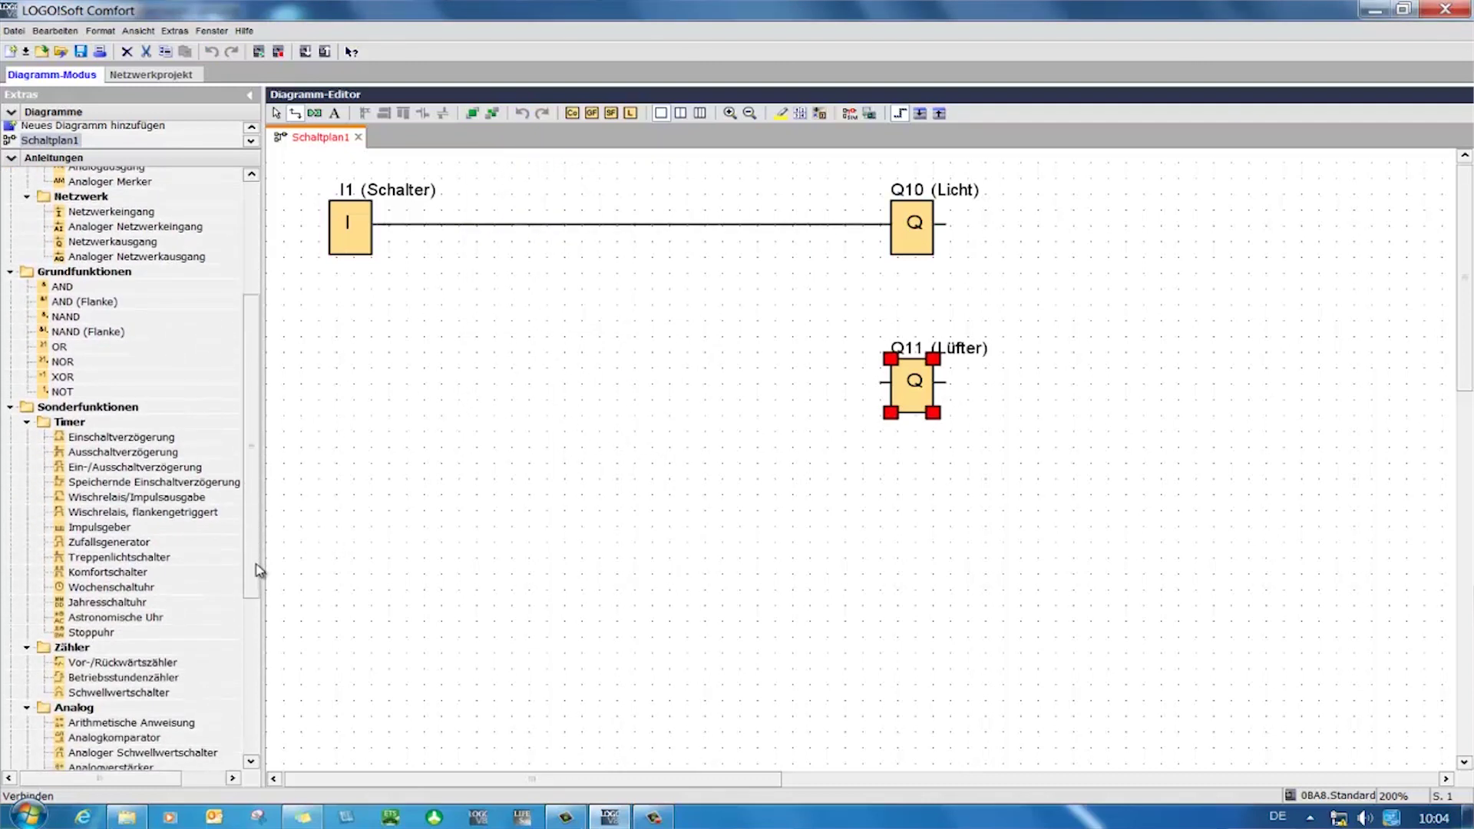
# Place an on/off delay timer, triggered by I1 and feeding Q11.
pyautogui.moveTo(115, 479); pyautogui.dragTo(557, 370)
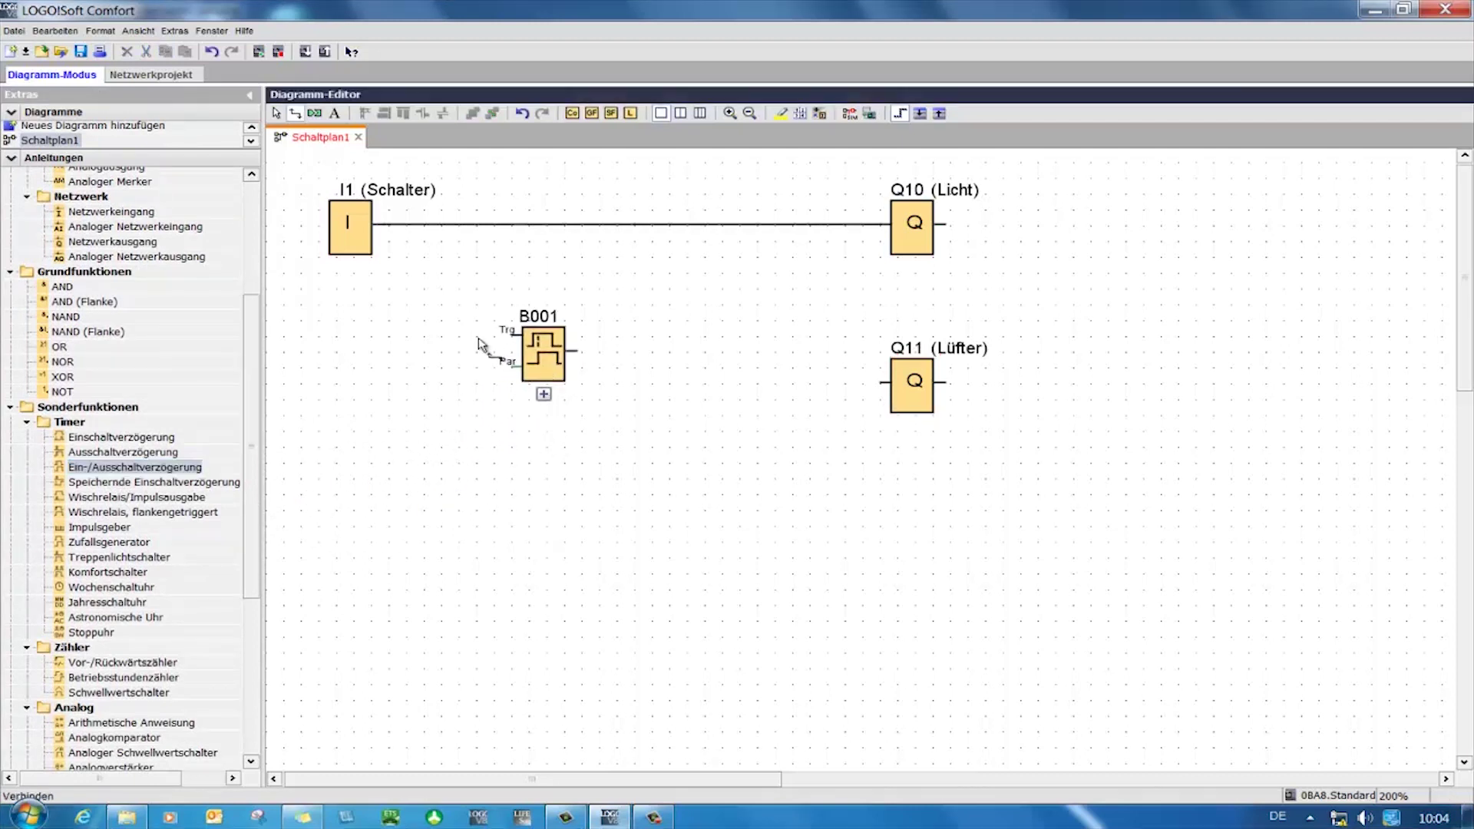
pyautogui.moveTo(416, 227); pyautogui.dragTo(512, 330)
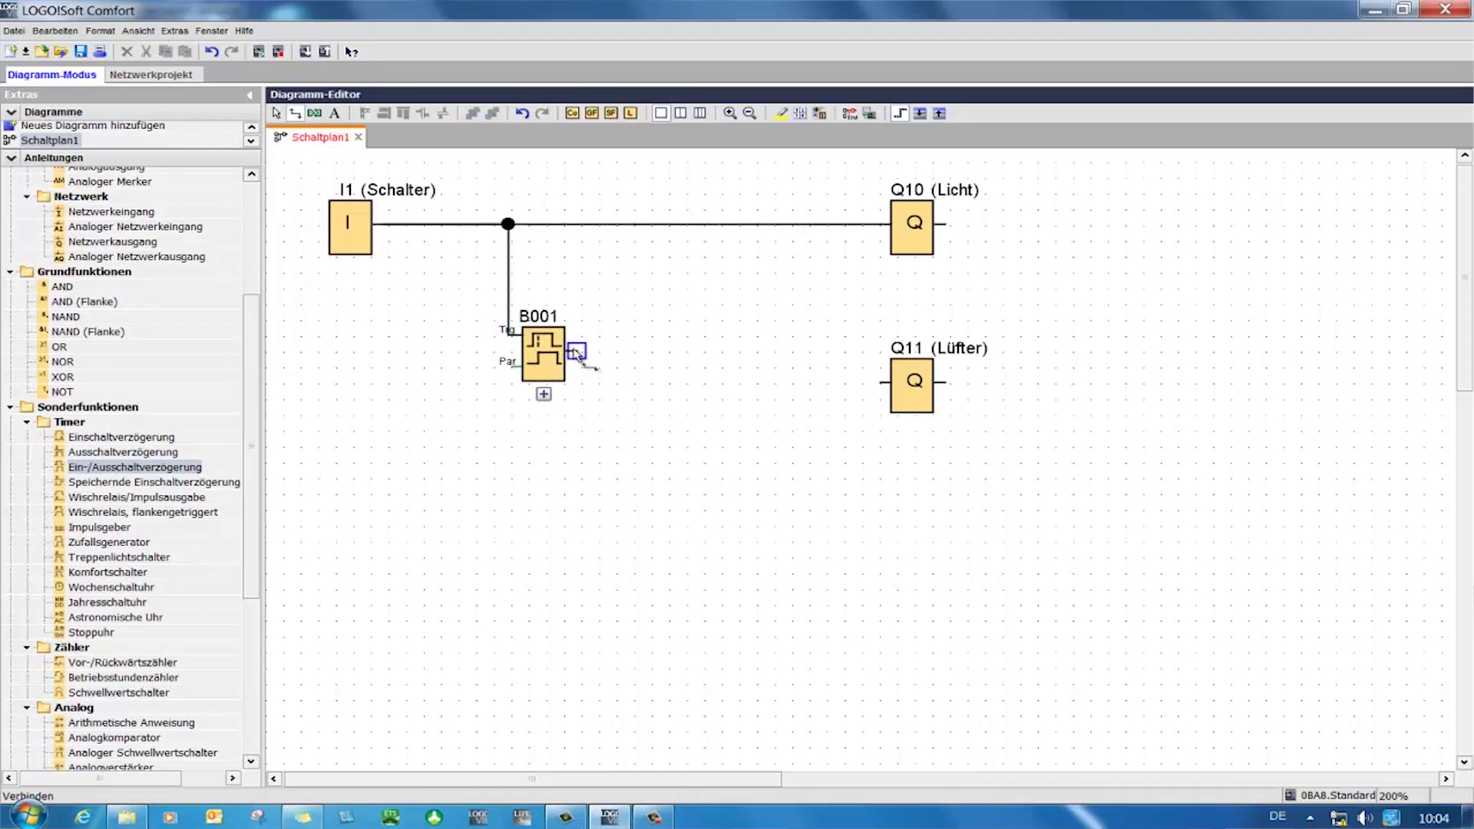
pyautogui.moveTo(575, 353); pyautogui.dragTo(879, 388)
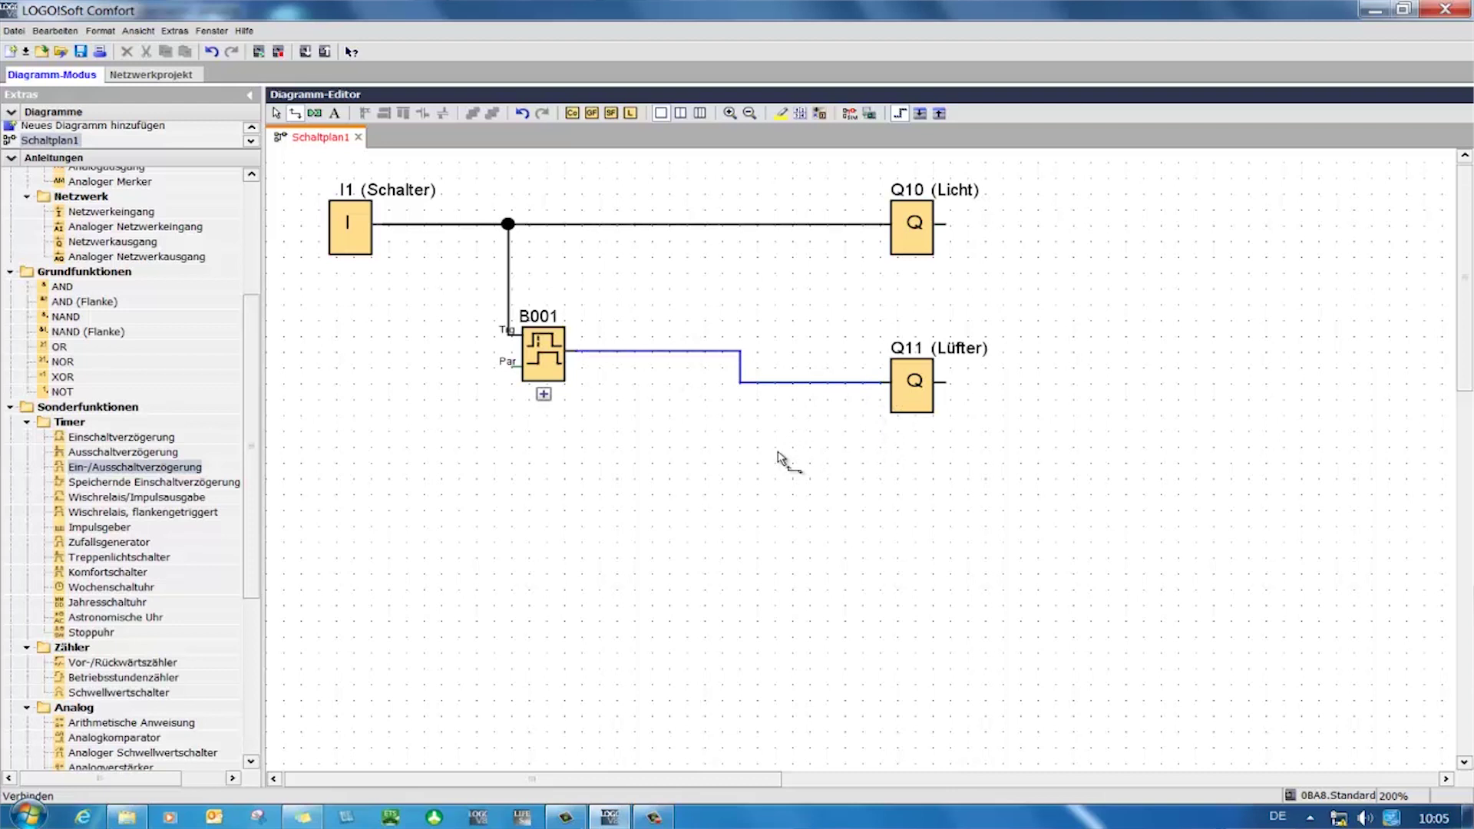
# Set timer B001 to 3 s switch-on and 5 s switch-off, unit Sekunden.
pyautogui.doubleClick(548, 352)
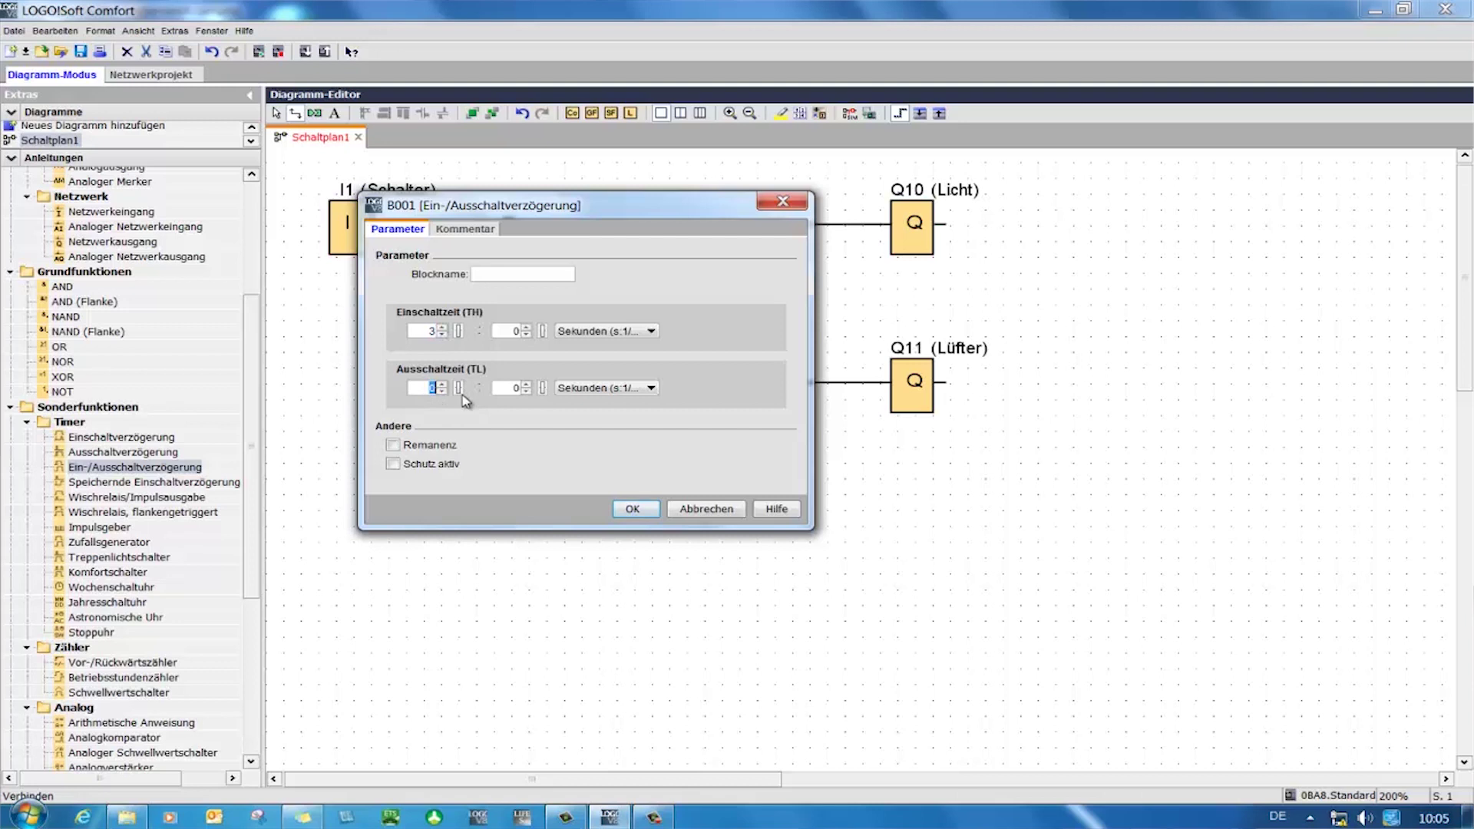
pyautogui.click(652, 332)
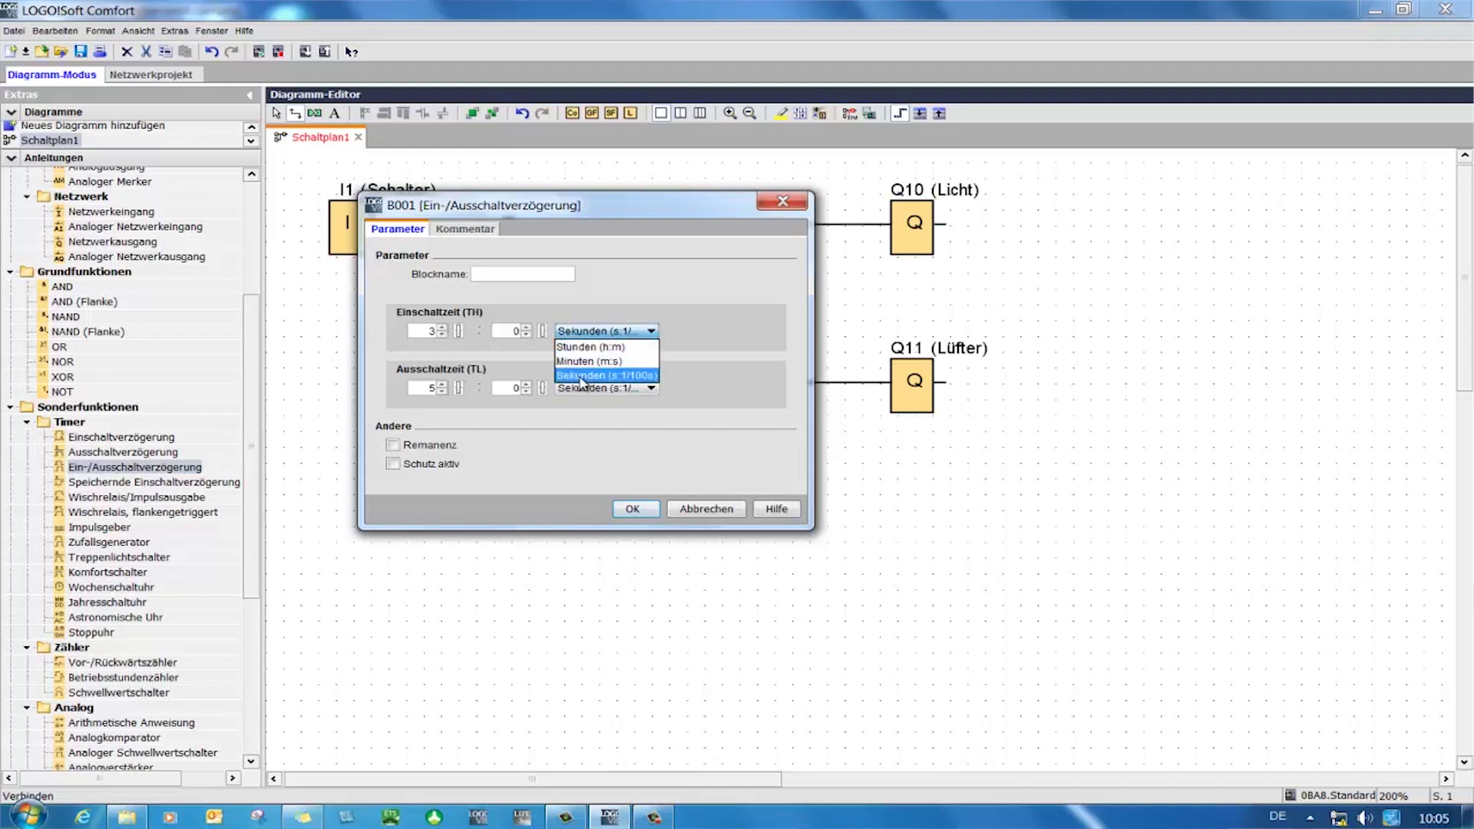
pyautogui.click(582, 380)
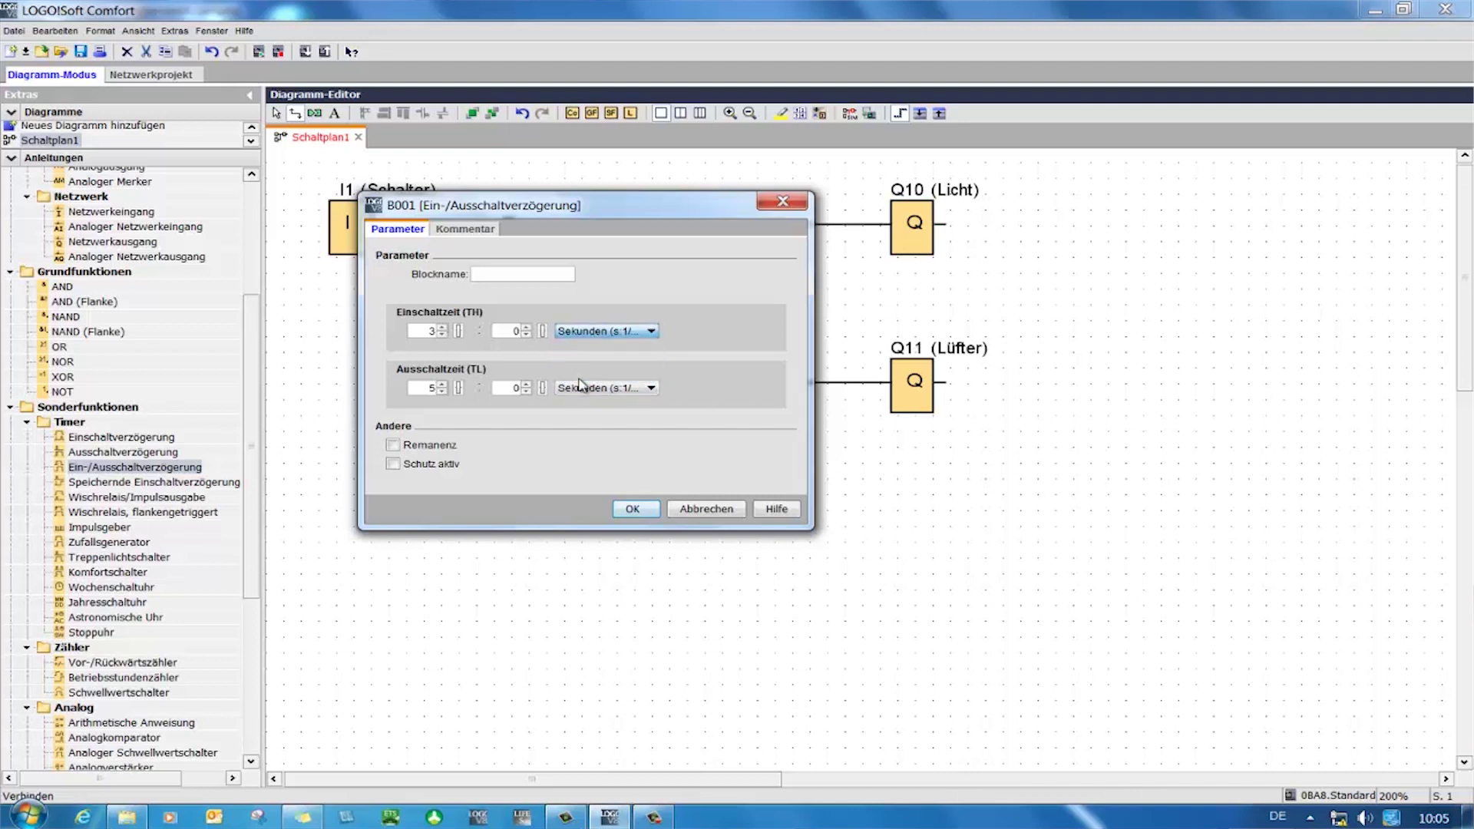
pyautogui.click(635, 510)
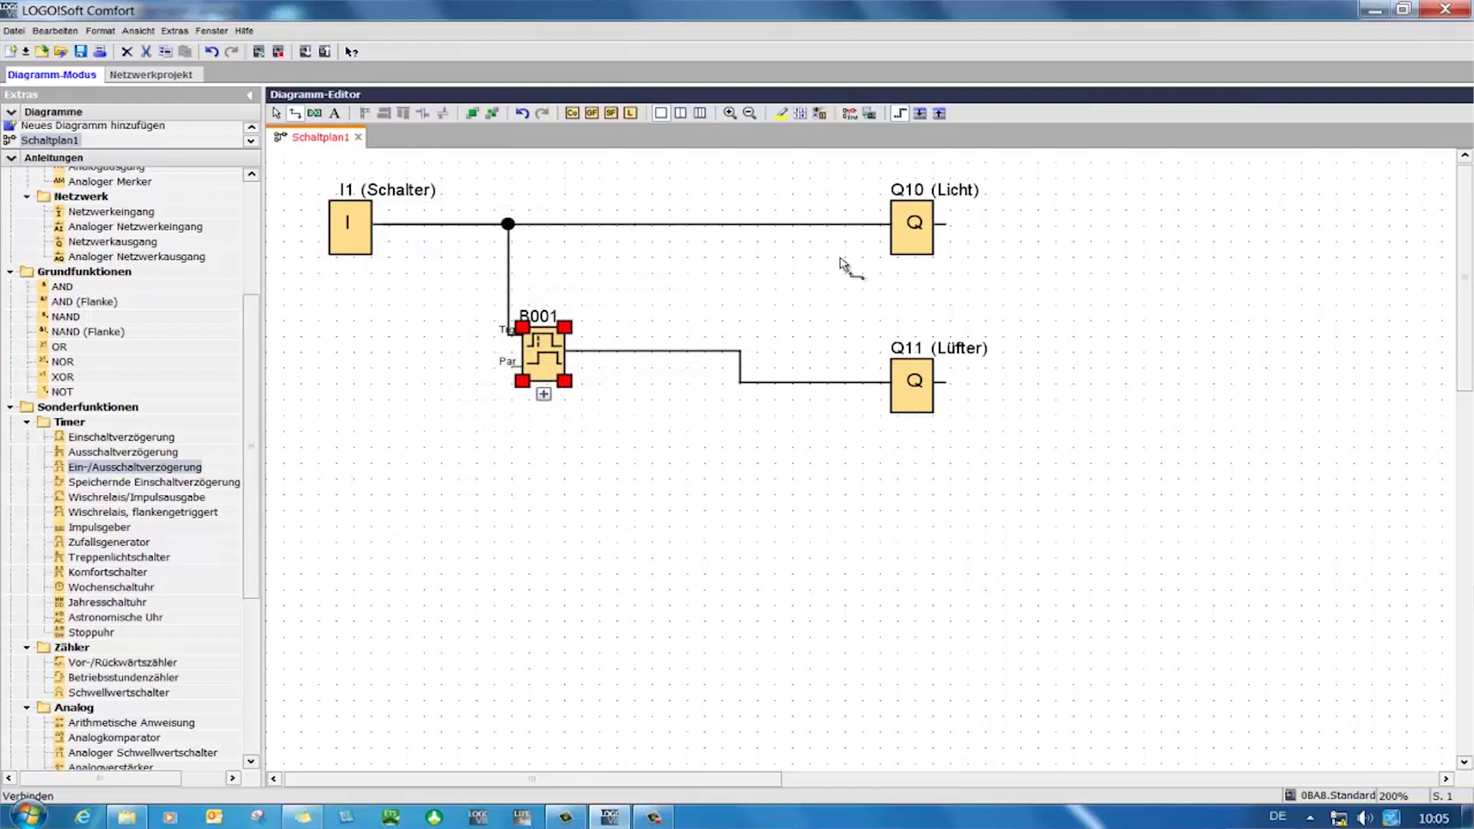
# Run the simulation and switch I1 on and off twice, watching Q10 and Q11.
pyautogui.click(850, 117)
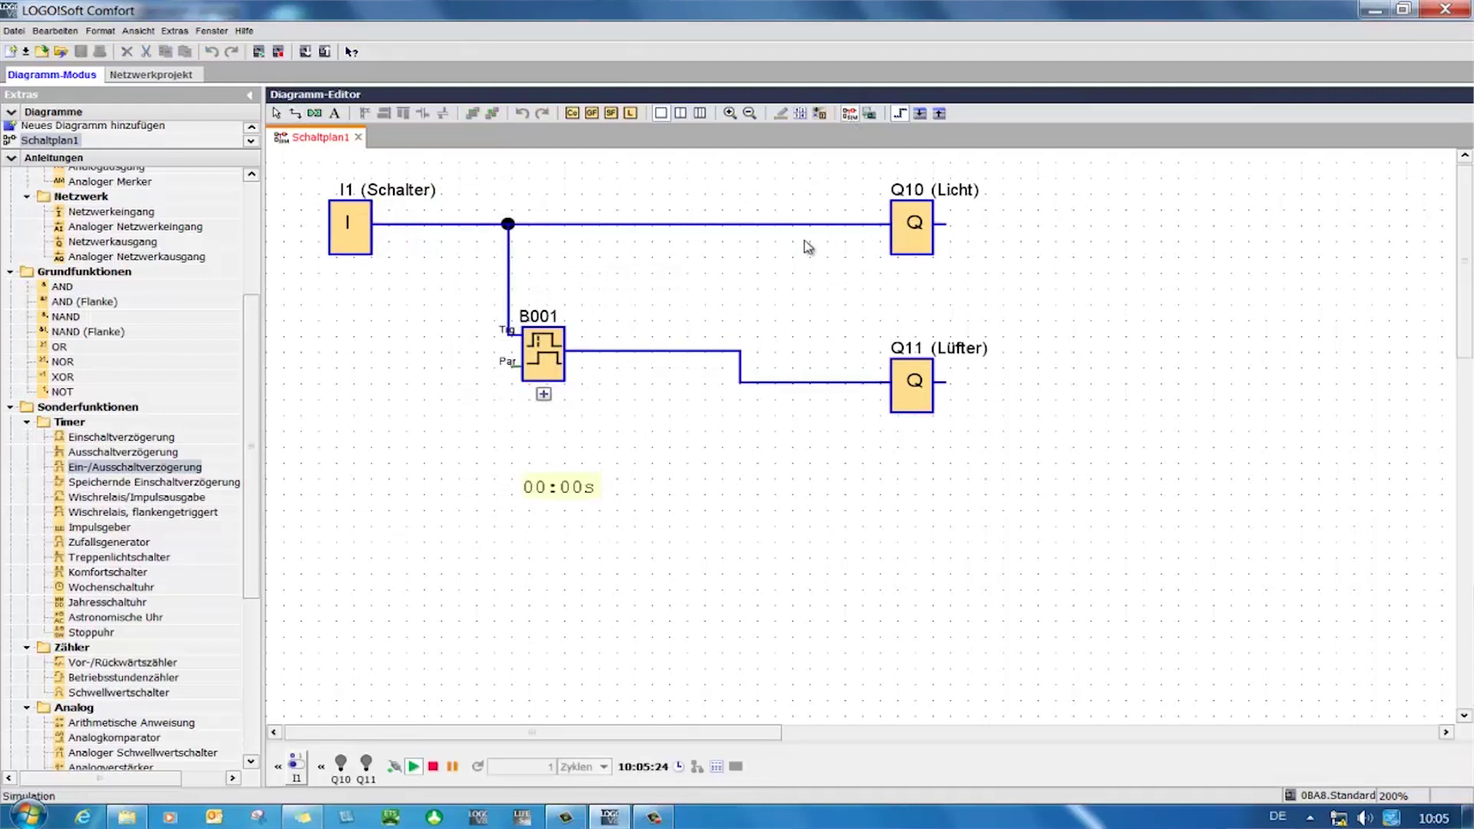
pyautogui.click(353, 226)
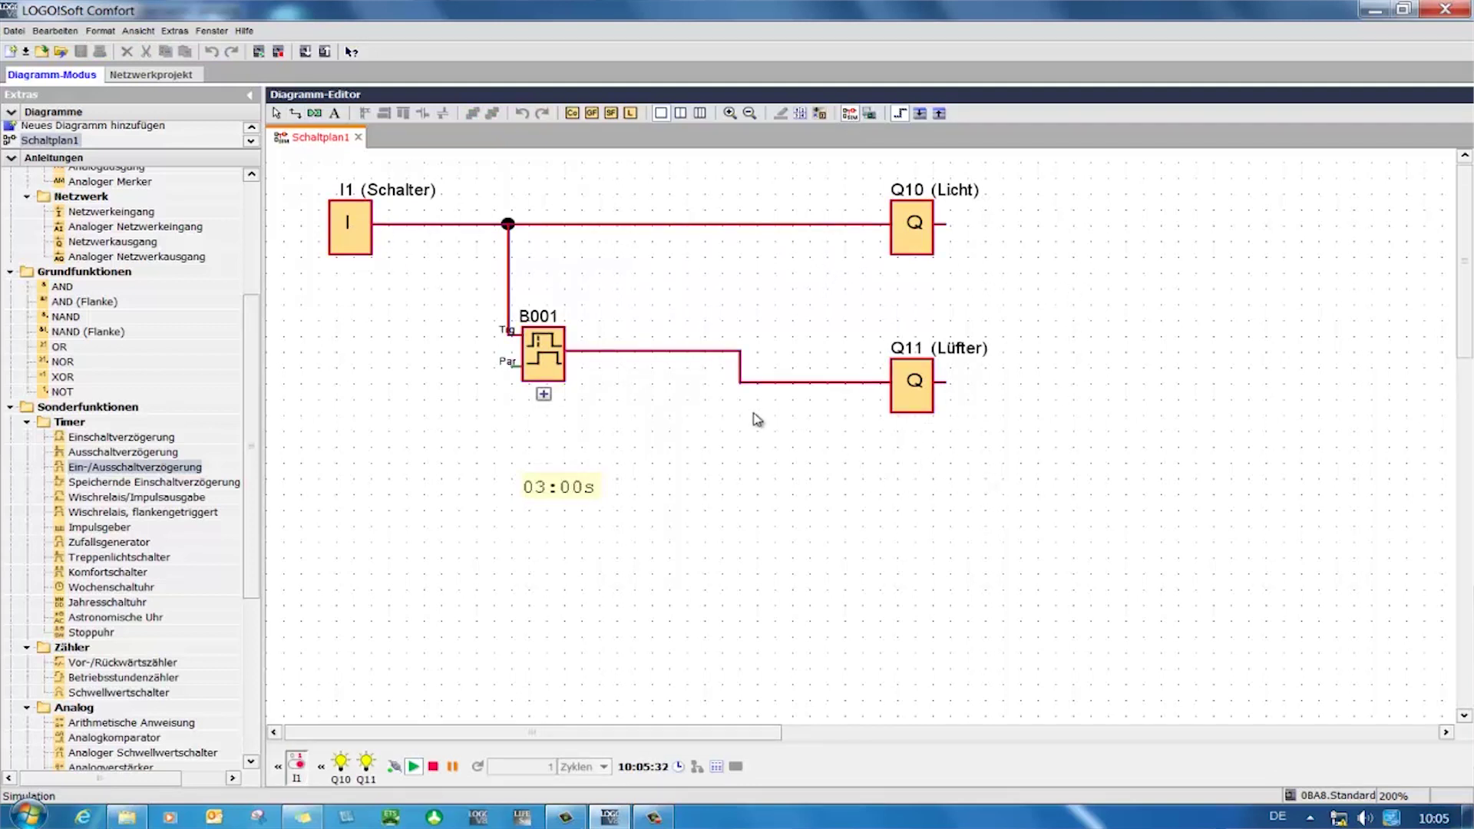
pyautogui.click(355, 232)
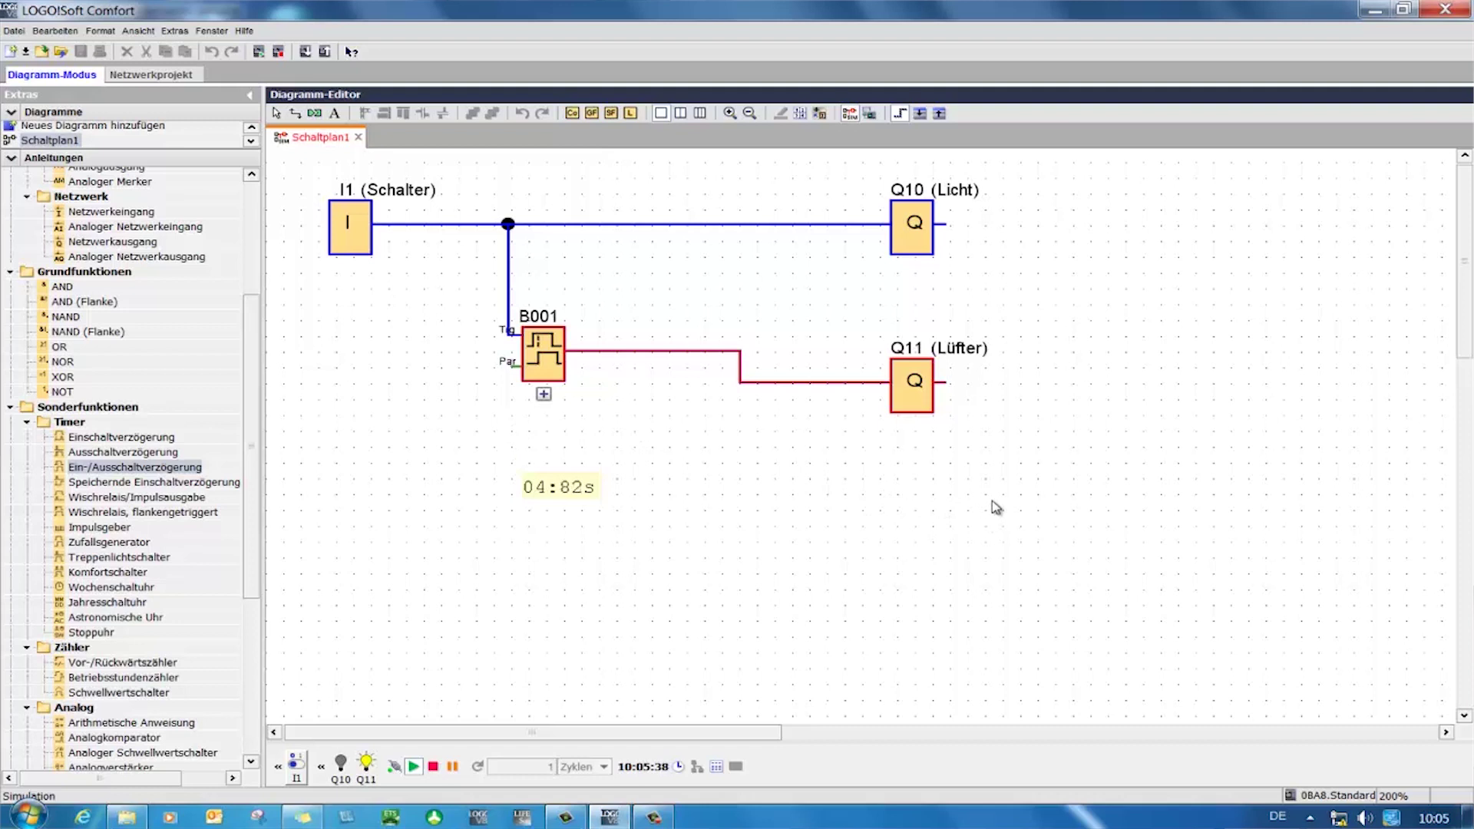
pyautogui.click(358, 231)
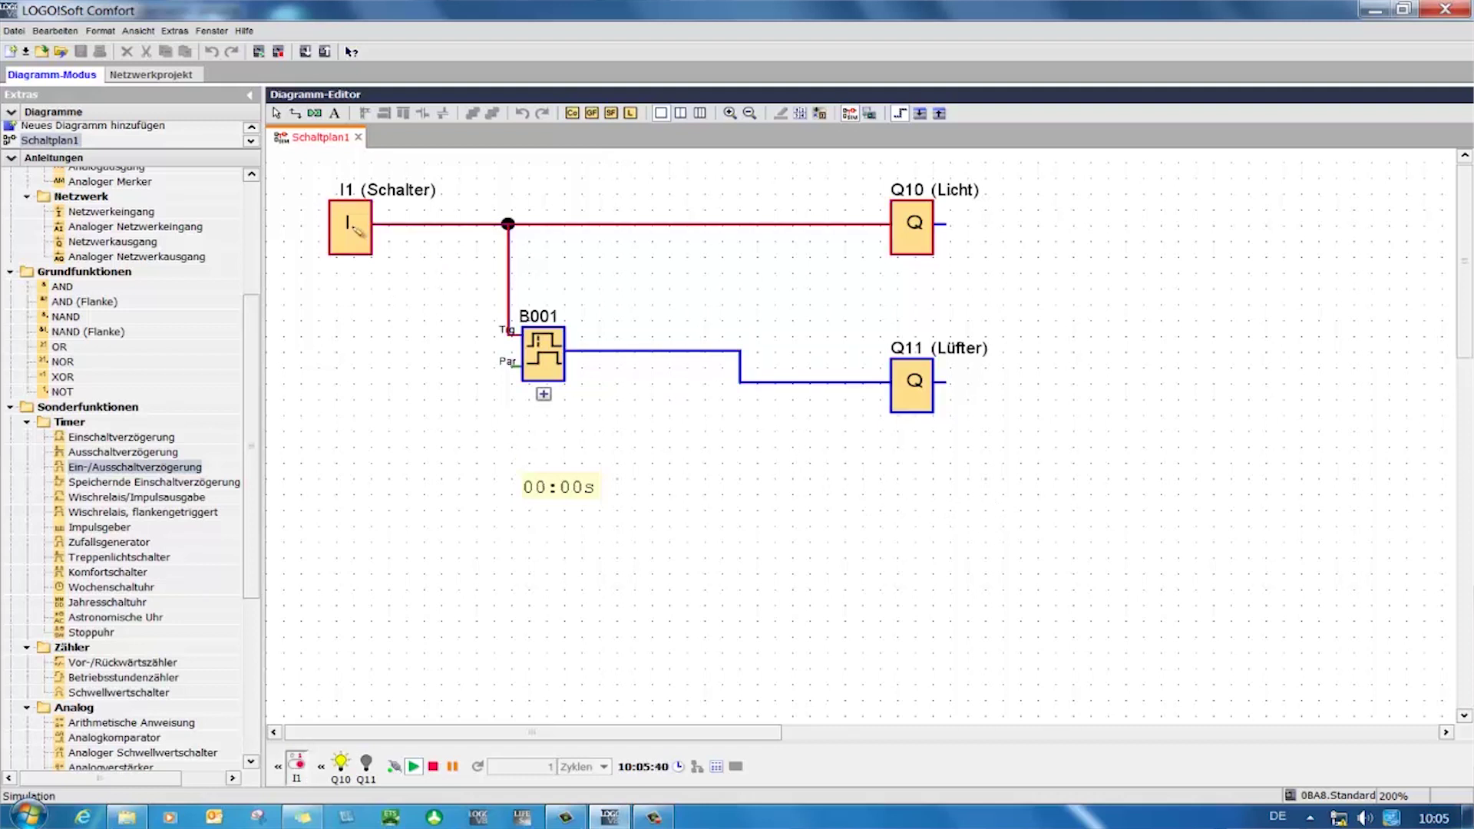
pyautogui.click(356, 229)
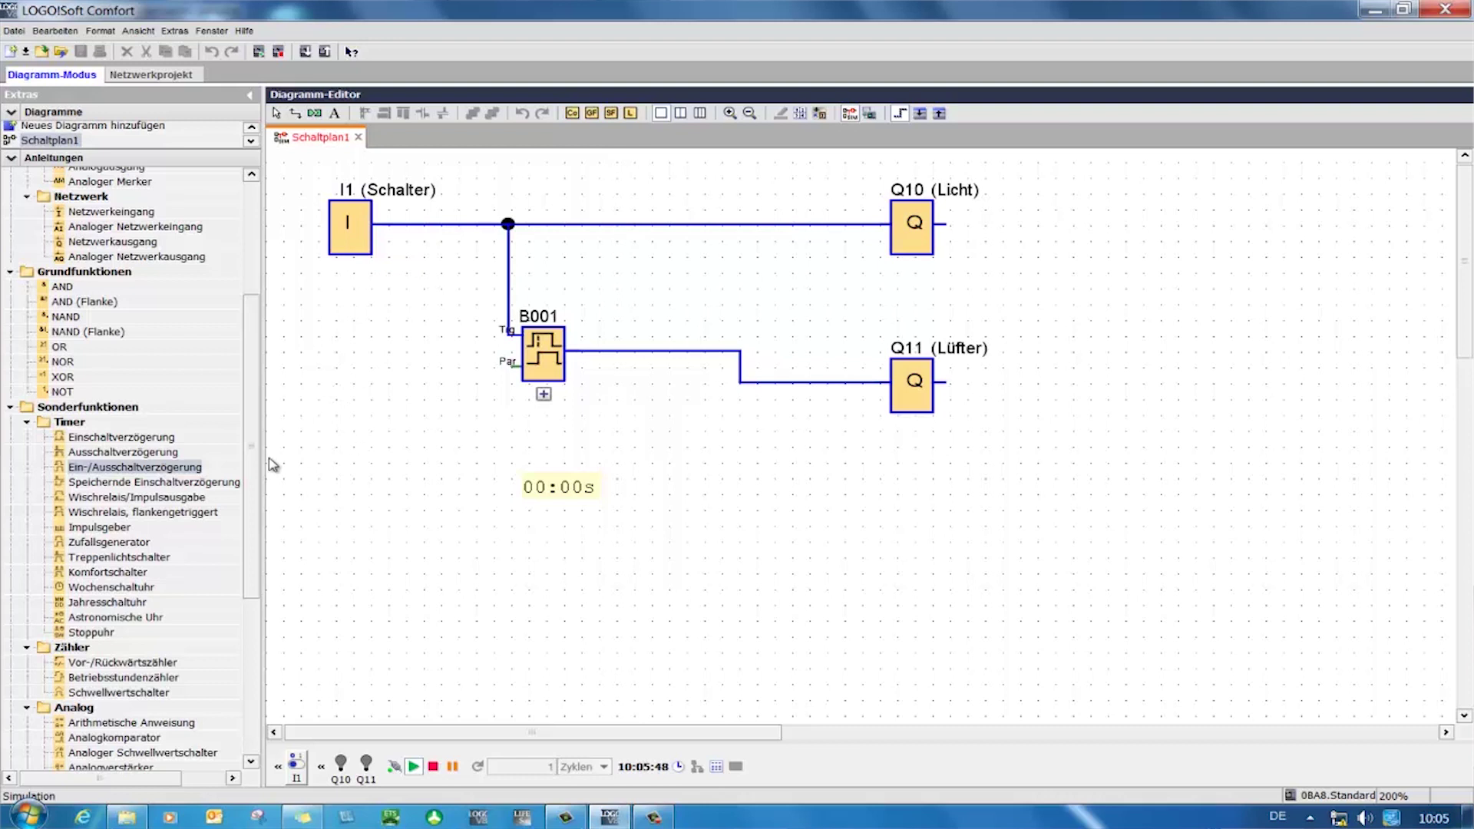
pyautogui.scroll(-2, 261, 473)
pyautogui.scroll(-2, 219, 487)
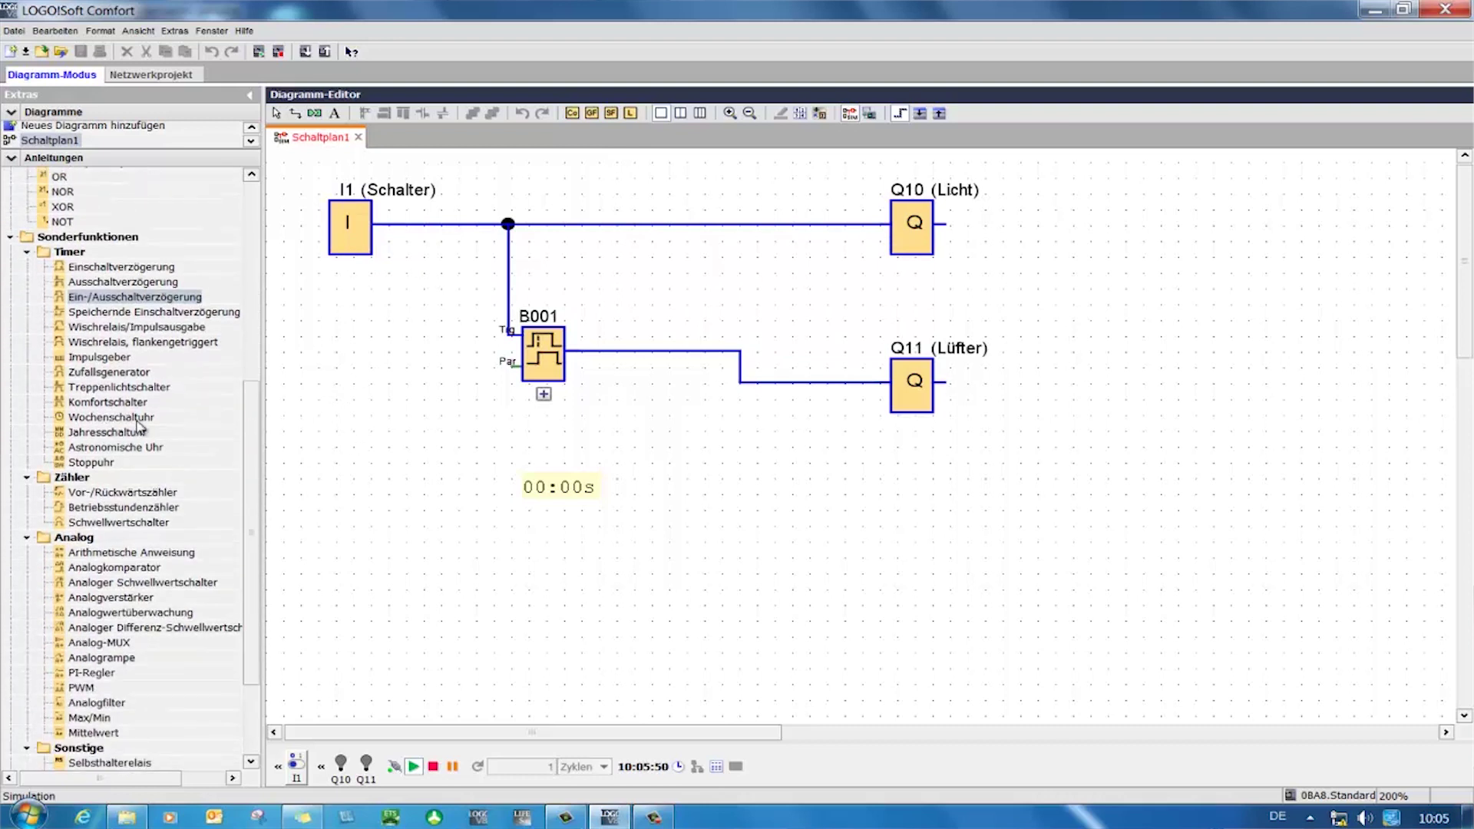
# Place weekly timer B002 below B001 and try wiring it toward Q11.
pyautogui.moveTo(115, 424); pyautogui.dragTo(542, 521)
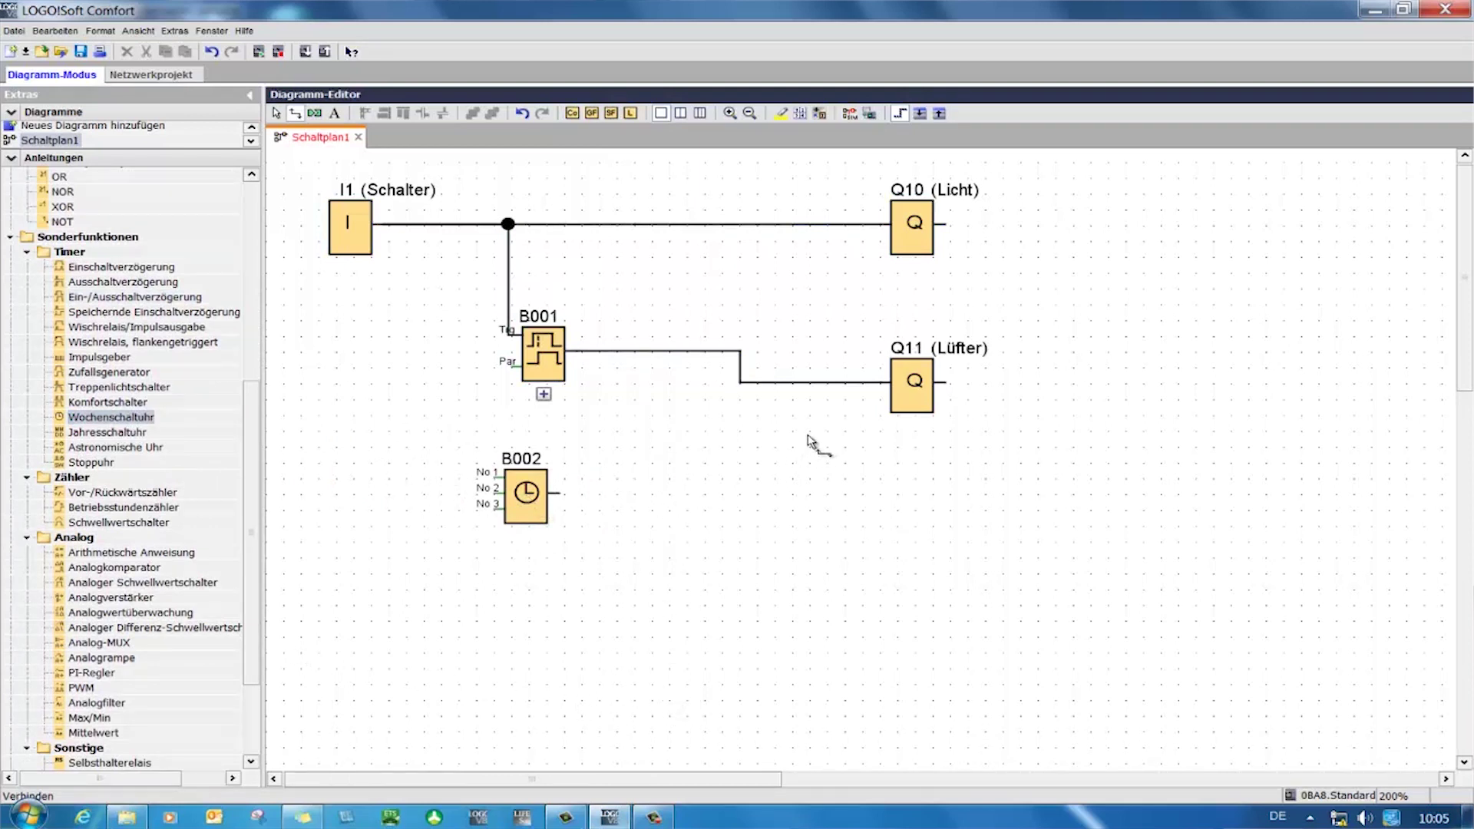
pyautogui.moveTo(559, 494); pyautogui.dragTo(859, 412)
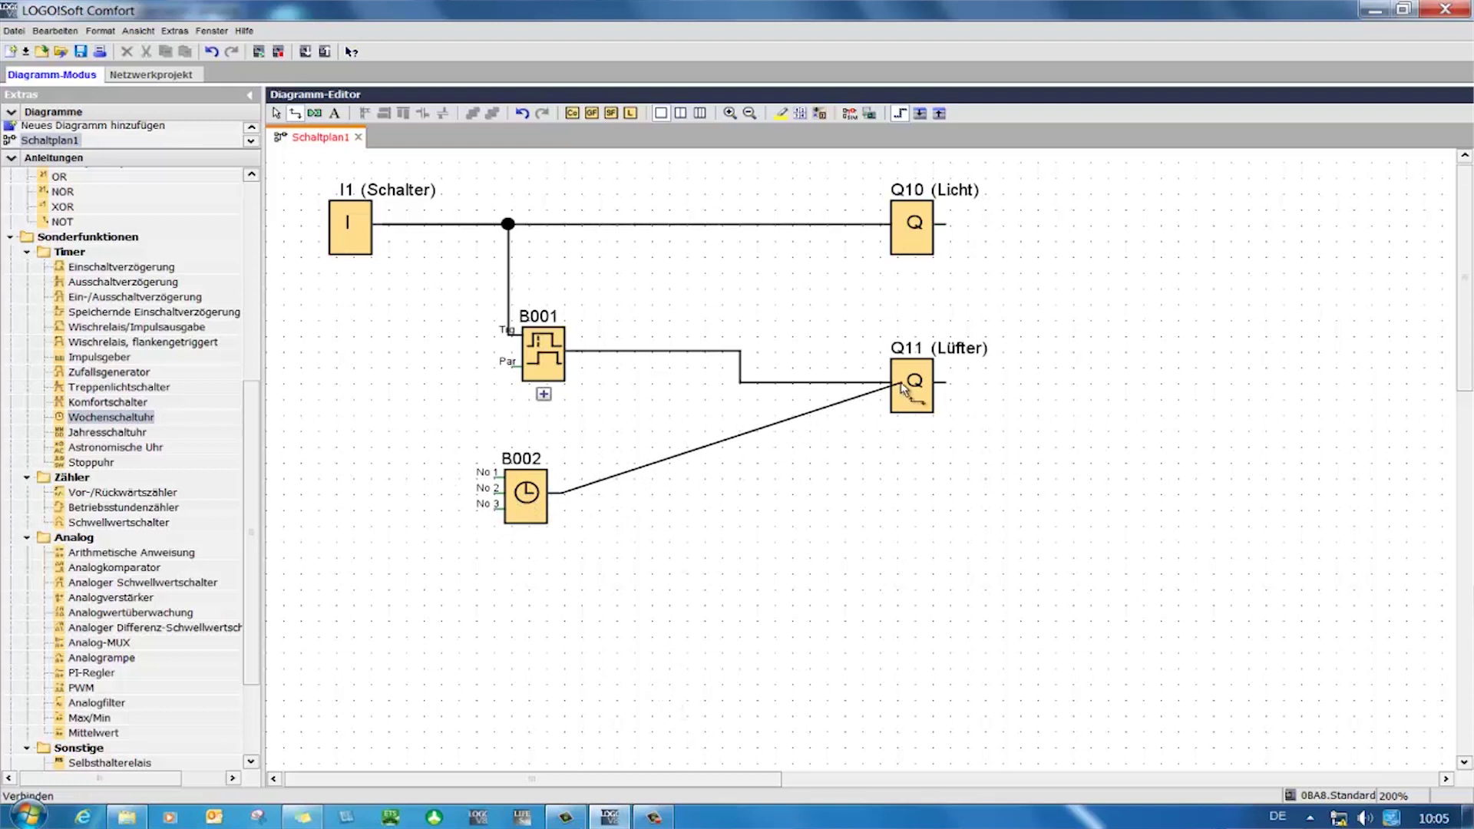
pyautogui.moveTo(901, 384); pyautogui.dragTo(893, 393)
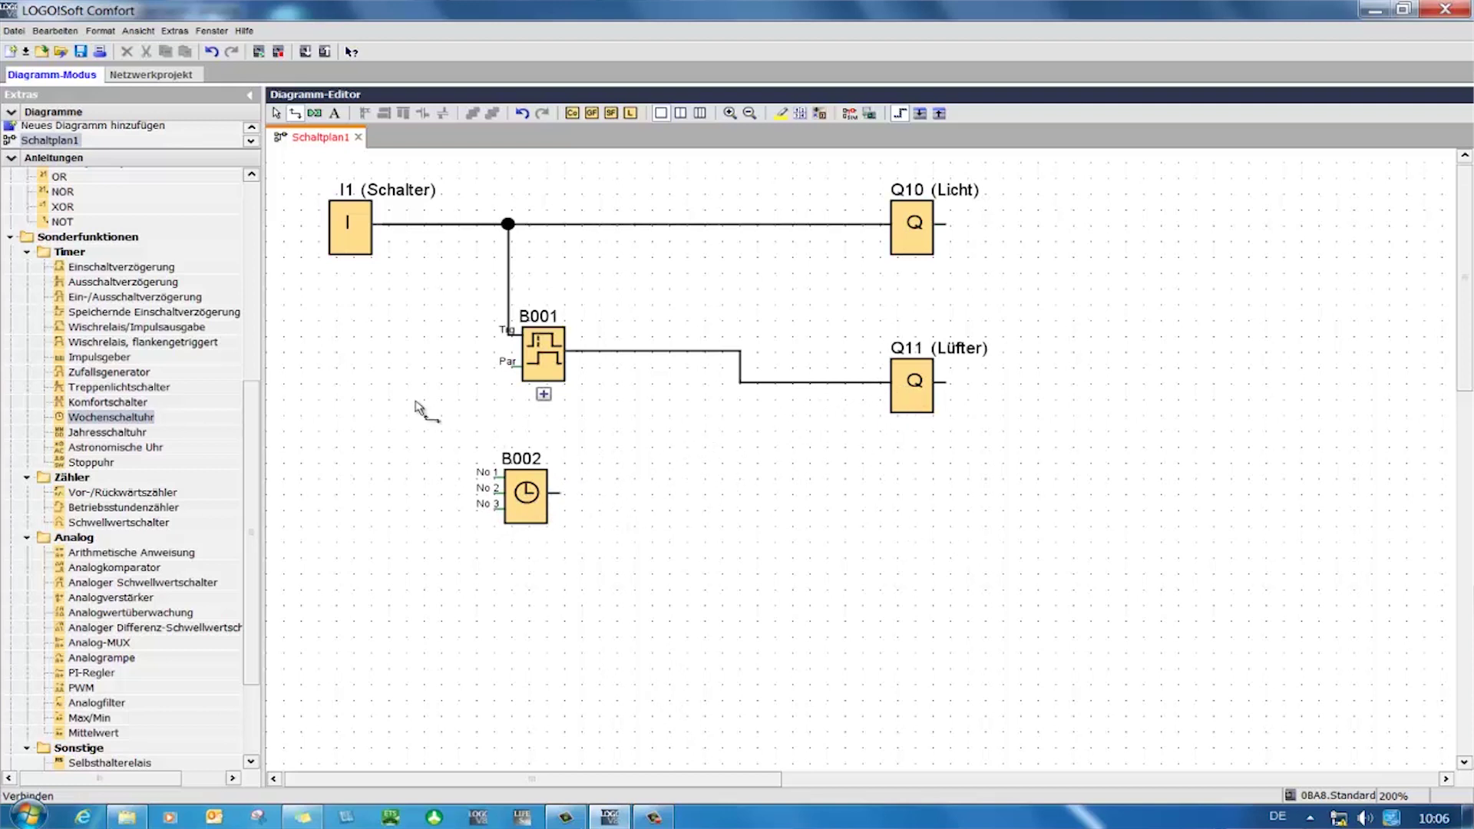
pyautogui.scroll(5, 258, 443)
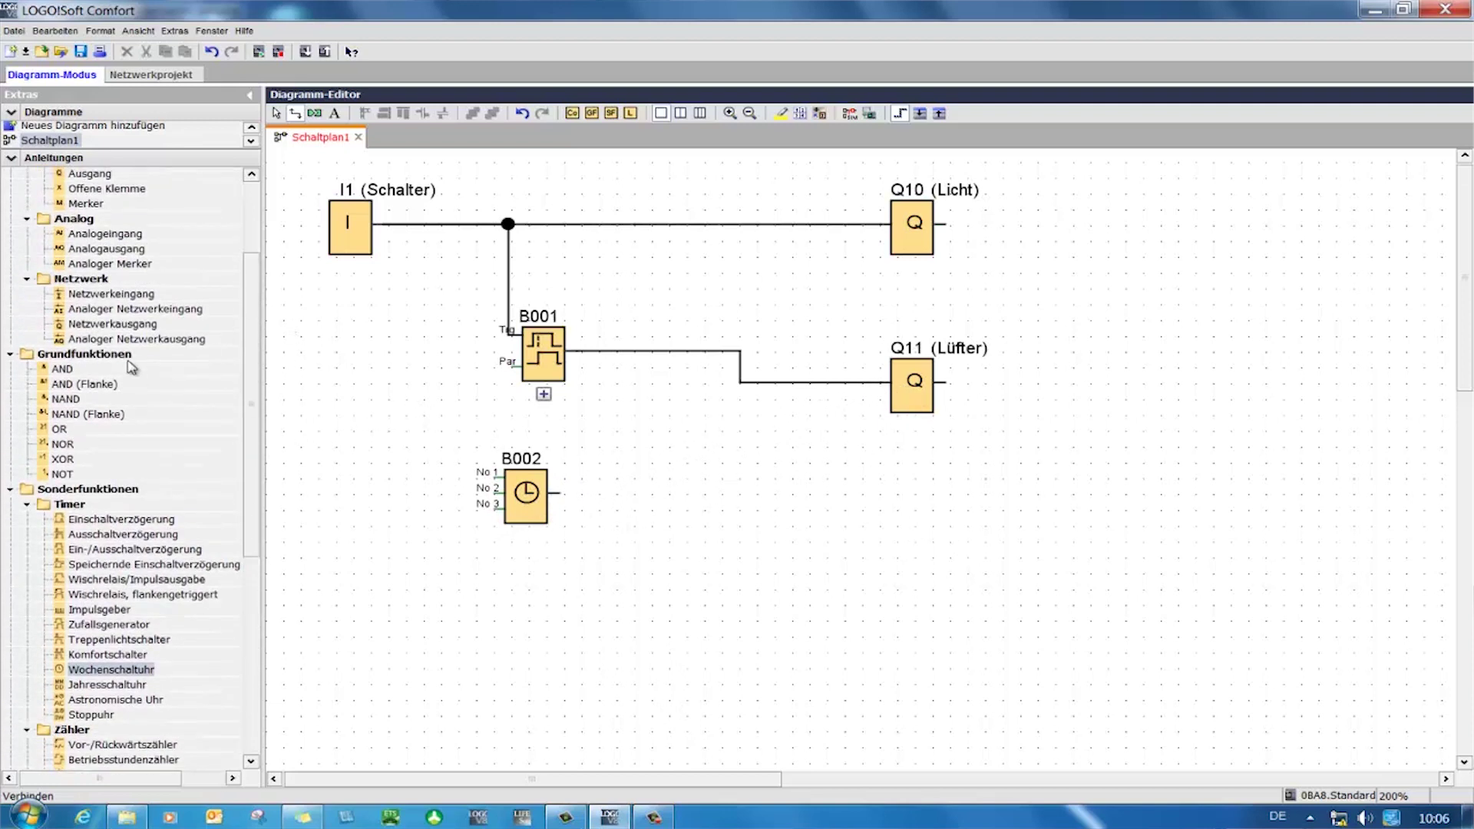
# Add OR block B003 fed by B001 and B002, and reconnect Q11's wire to its output.
pyautogui.moveTo(56, 429); pyautogui.dragTo(719, 473)
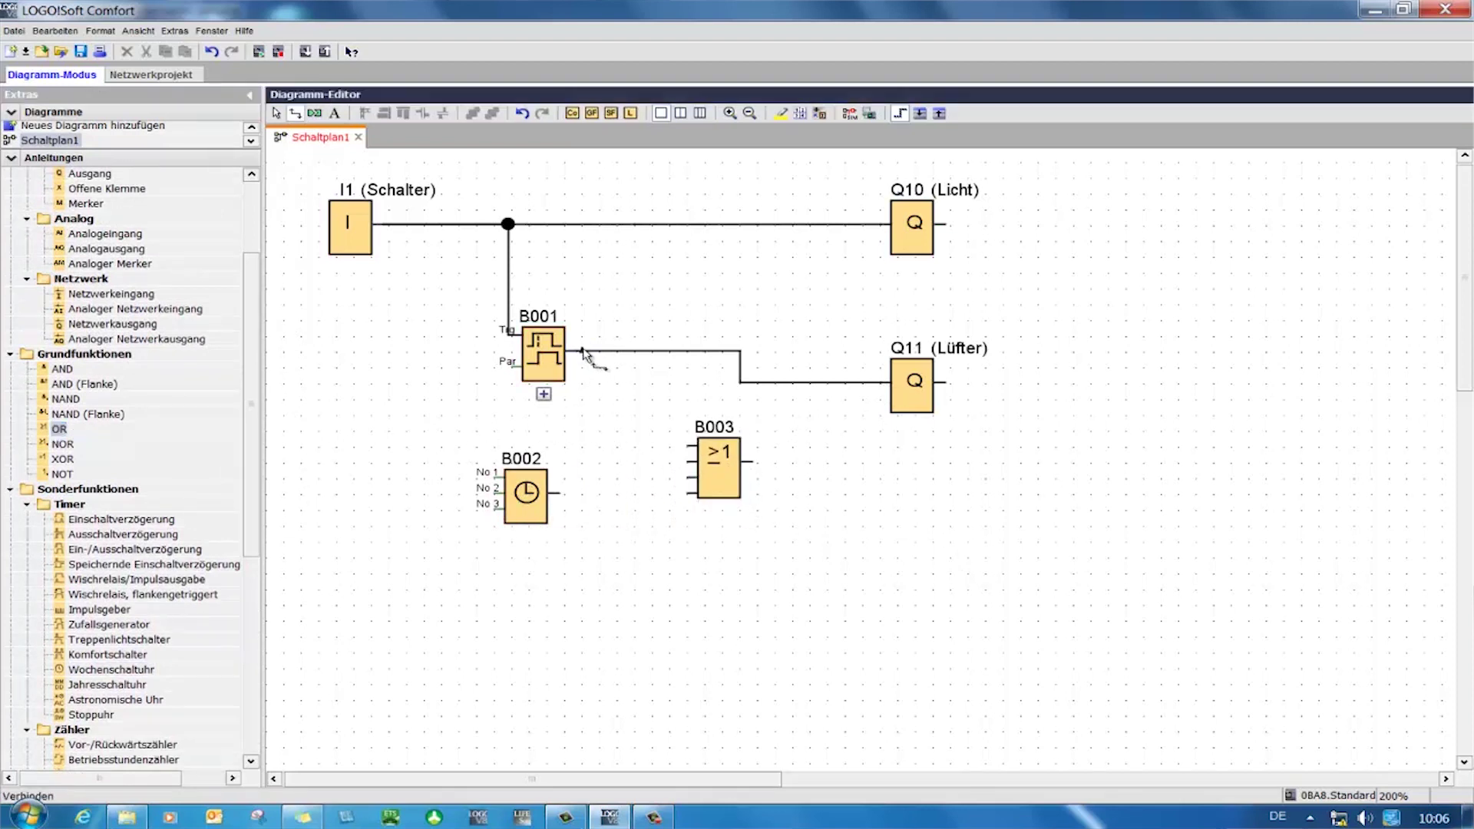
pyautogui.moveTo(582, 351); pyautogui.dragTo(691, 447)
pyautogui.moveTo(550, 491); pyautogui.dragTo(689, 462)
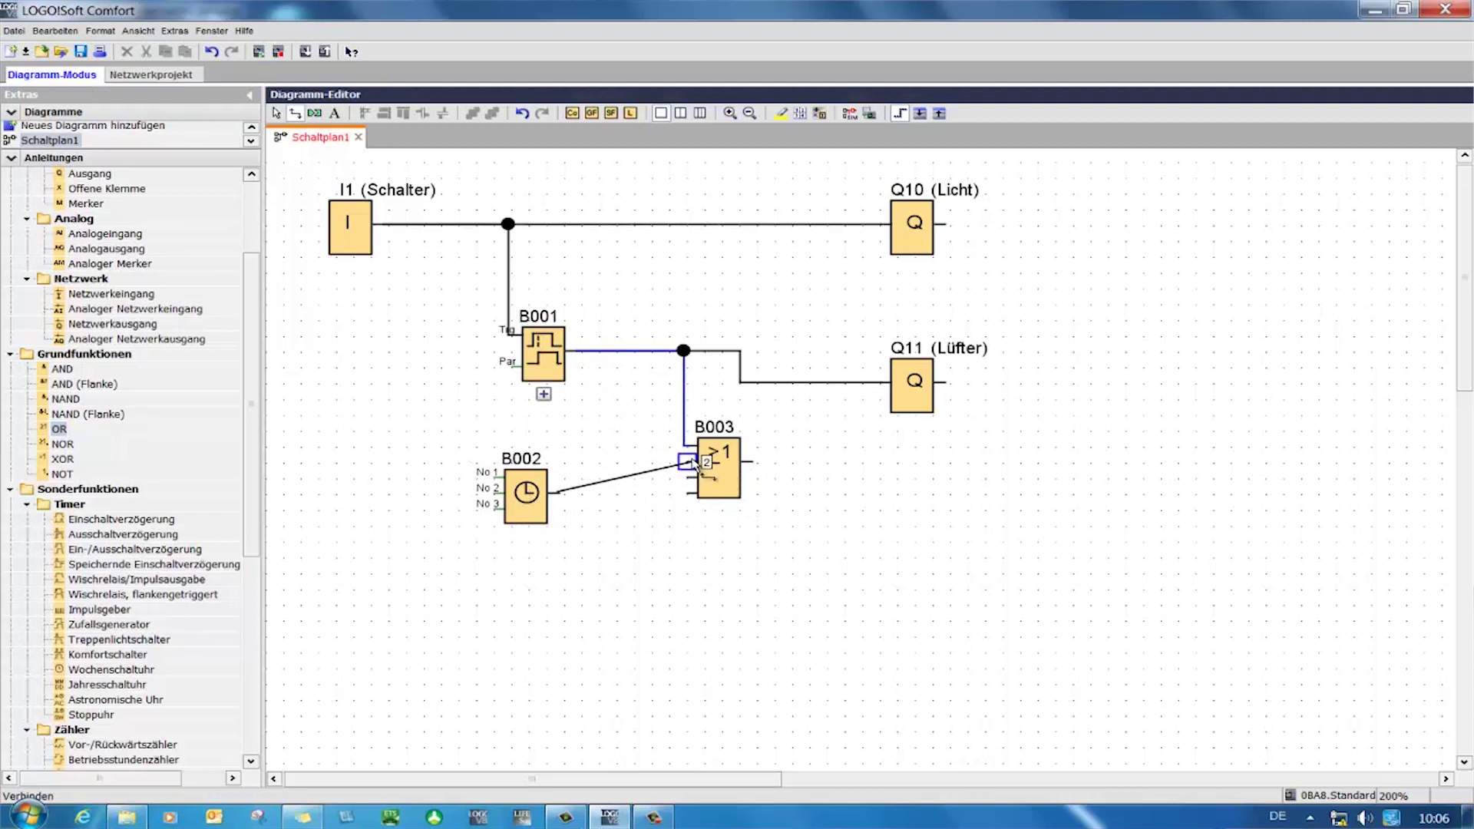
pyautogui.rightClick(861, 460)
pyautogui.click(909, 466)
pyautogui.click(817, 383)
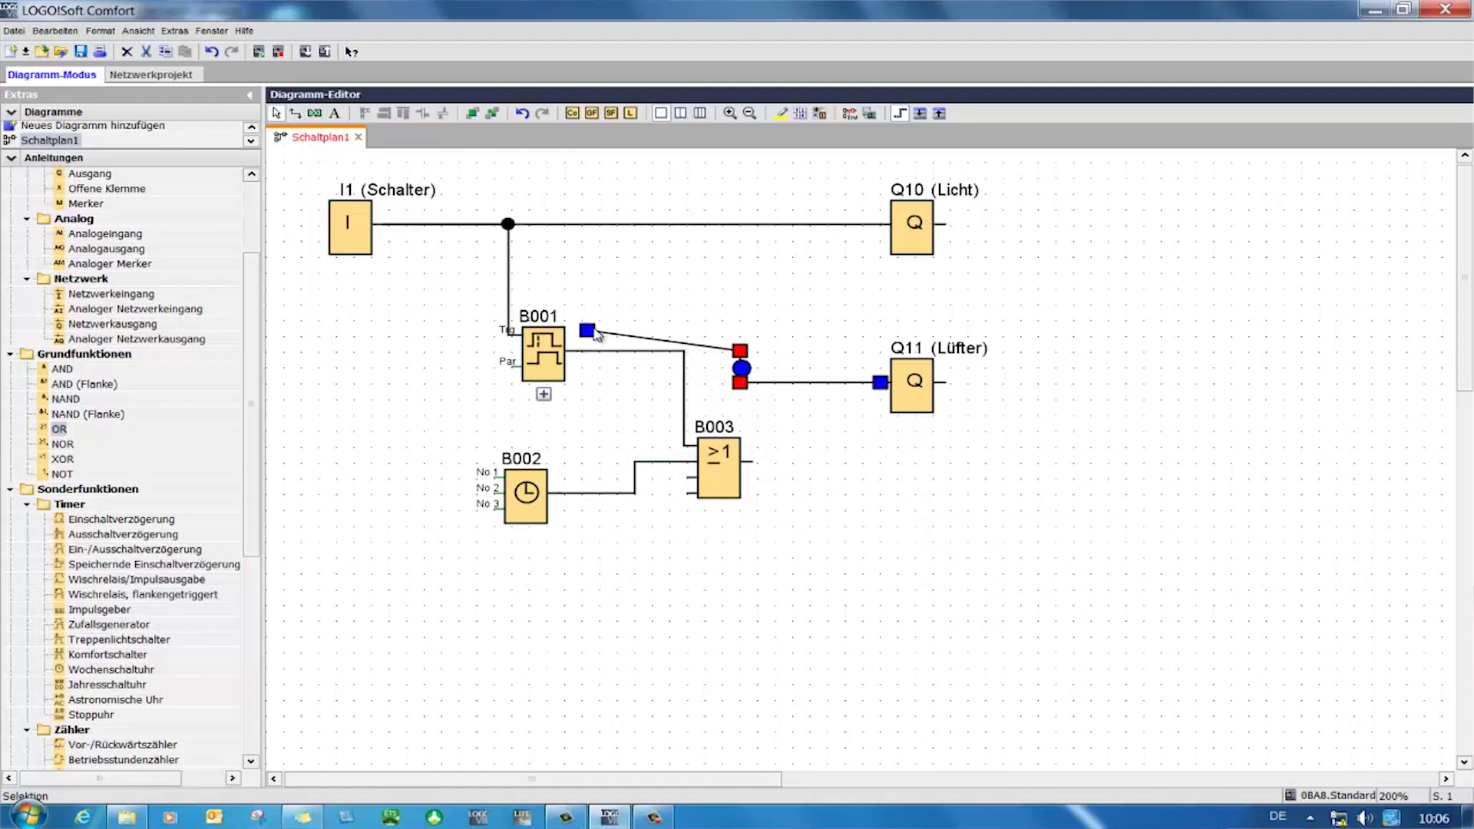
pyautogui.moveTo(577, 350); pyautogui.dragTo(751, 462)
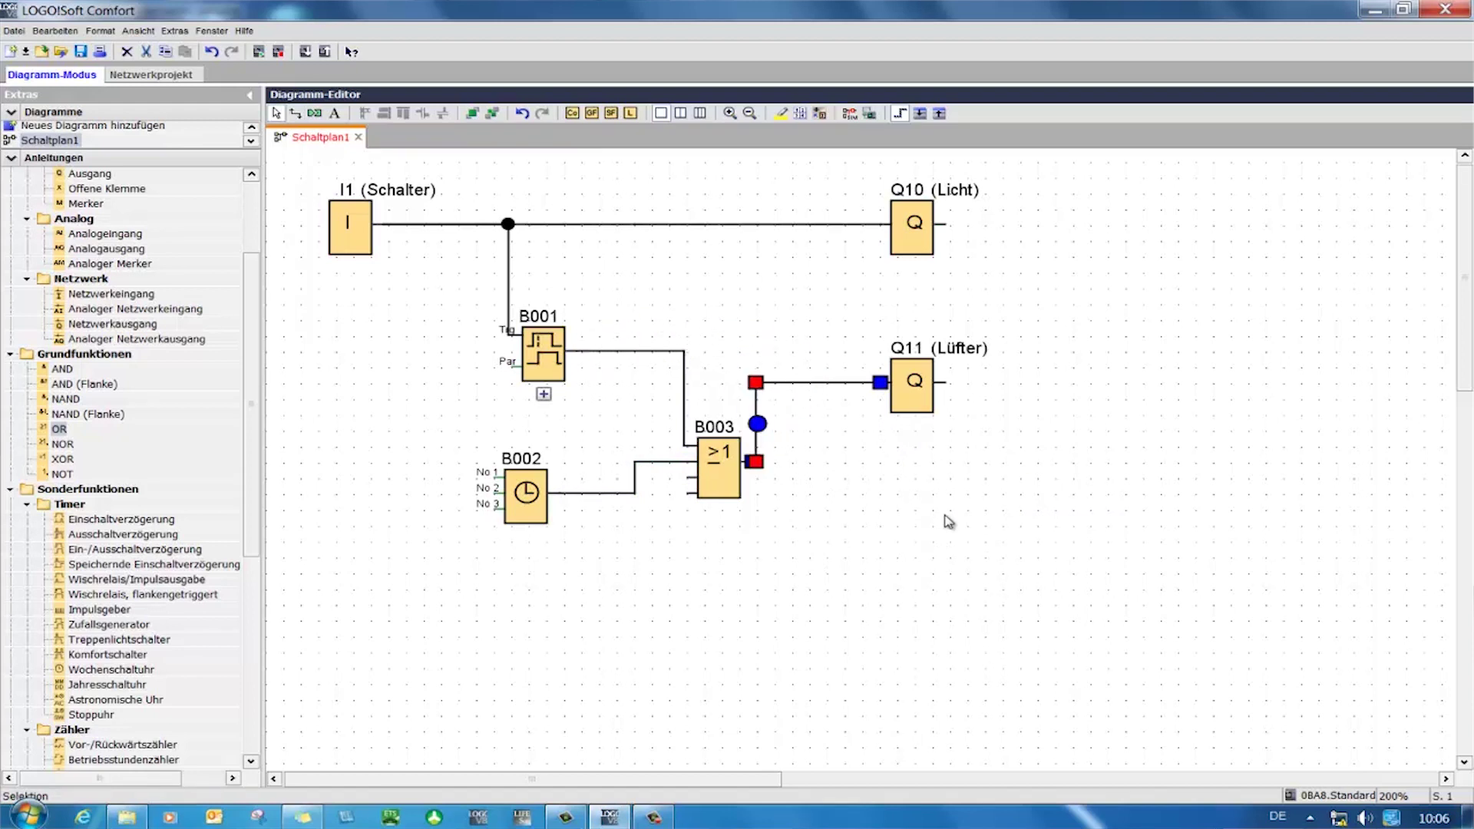
# Set B002's first cam to Monday, Wednesday and Friday, 9:00–10:00.
pyautogui.doubleClick(534, 493)
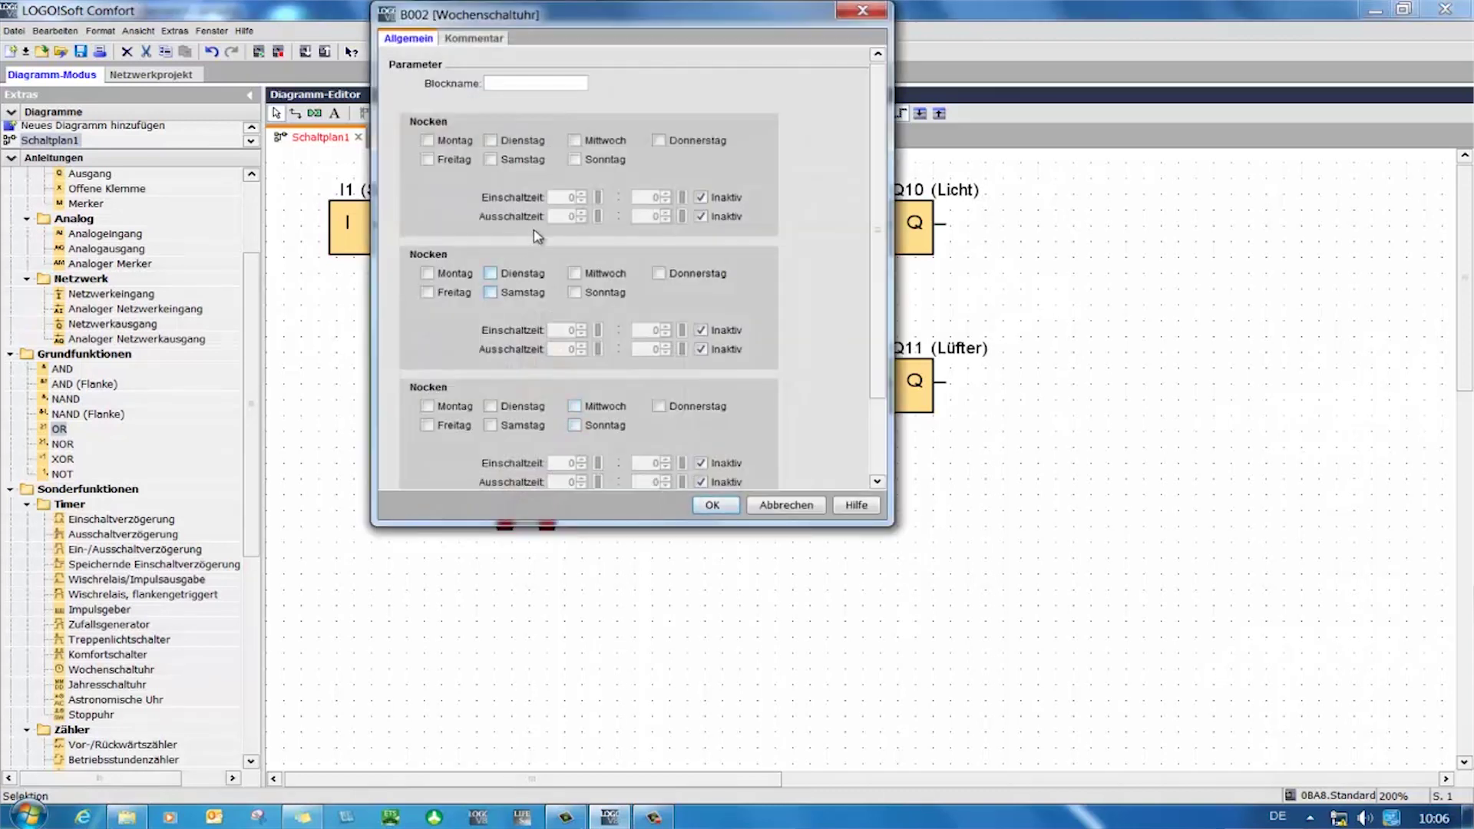
pyautogui.click(428, 140)
pyautogui.click(577, 141)
pyautogui.click(427, 160)
pyautogui.click(702, 197)
pyautogui.click(701, 218)
pyautogui.write('9')
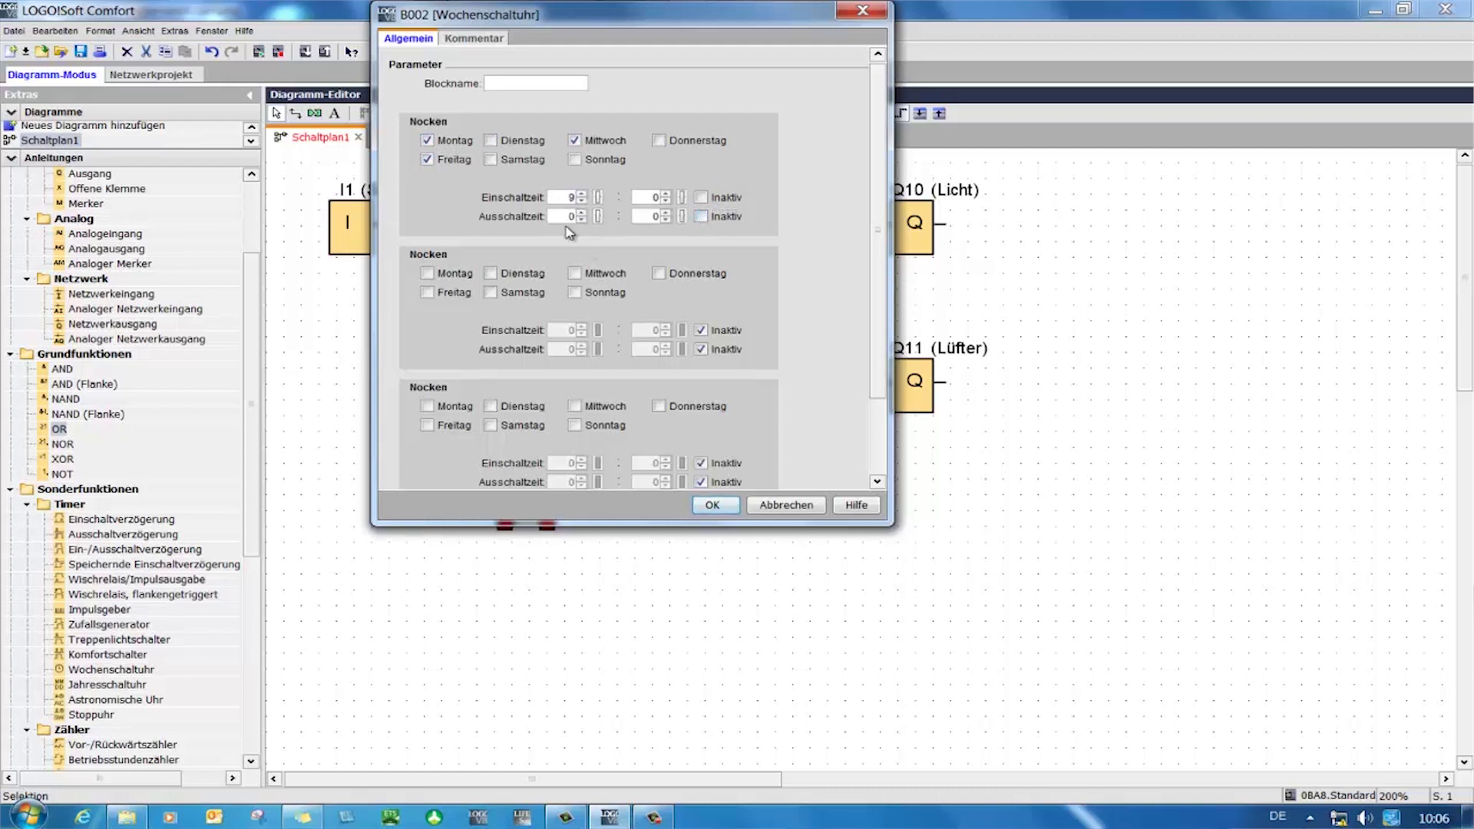
pyautogui.write('10')
# Set the second cam to Tue/Thu/Sat 11–12 and the third to Sunday 8–20.
pyautogui.click(492, 274)
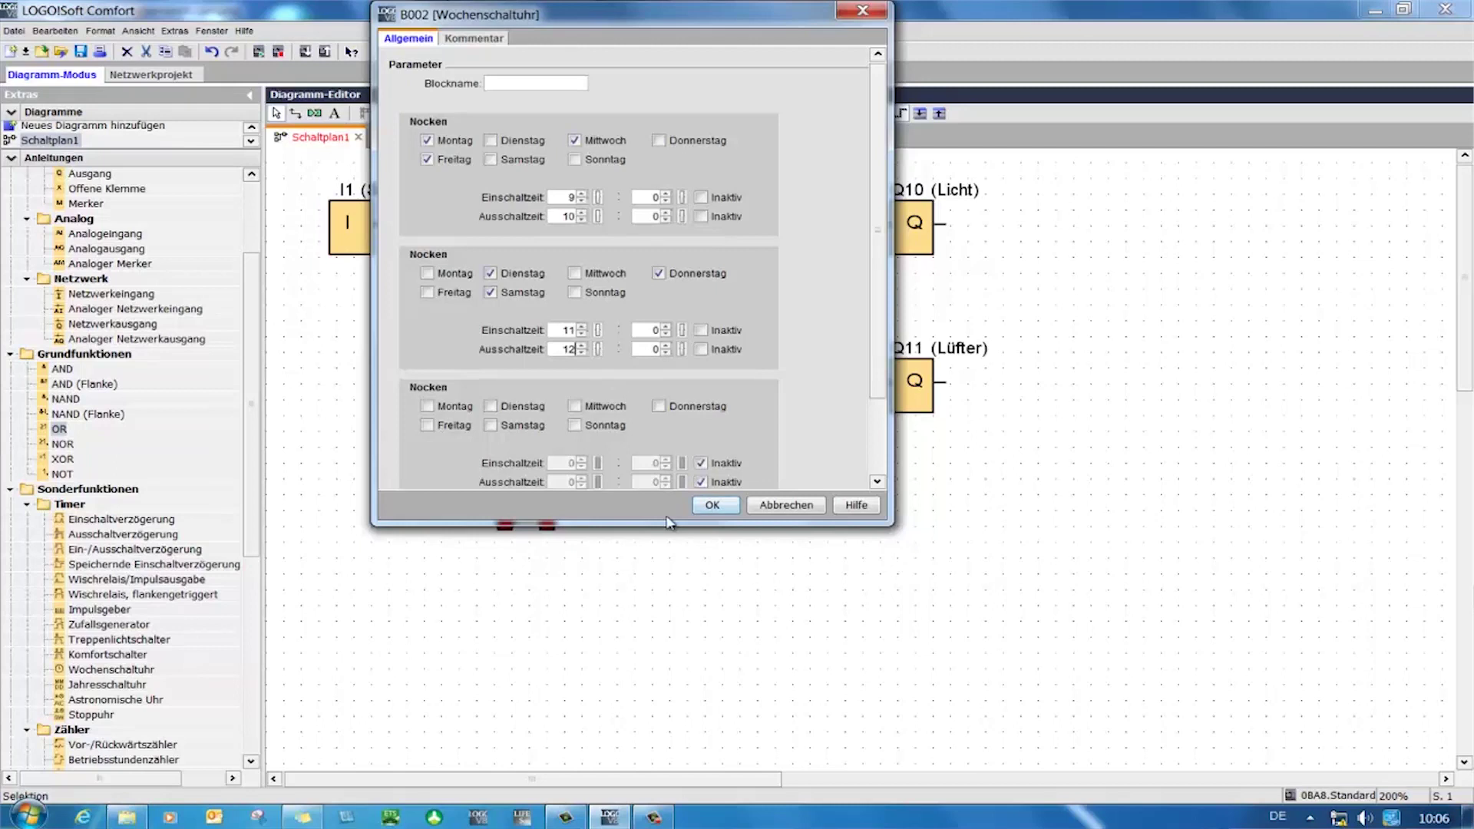
pyautogui.click(573, 426)
pyautogui.click(699, 463)
pyautogui.write('8')
pyautogui.click(701, 481)
pyautogui.click(566, 476)
pyautogui.write('20')
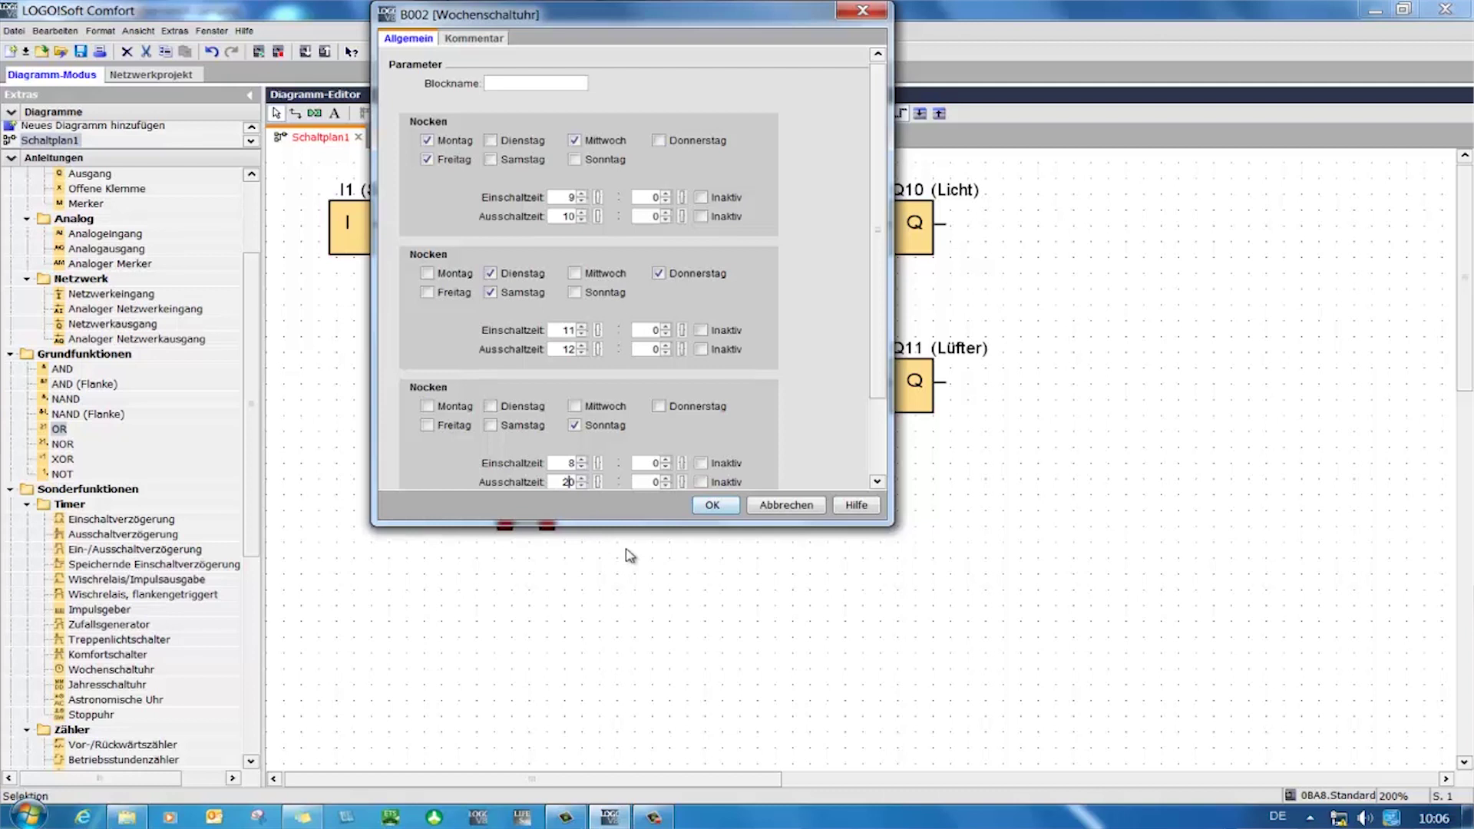
pyautogui.click(706, 507)
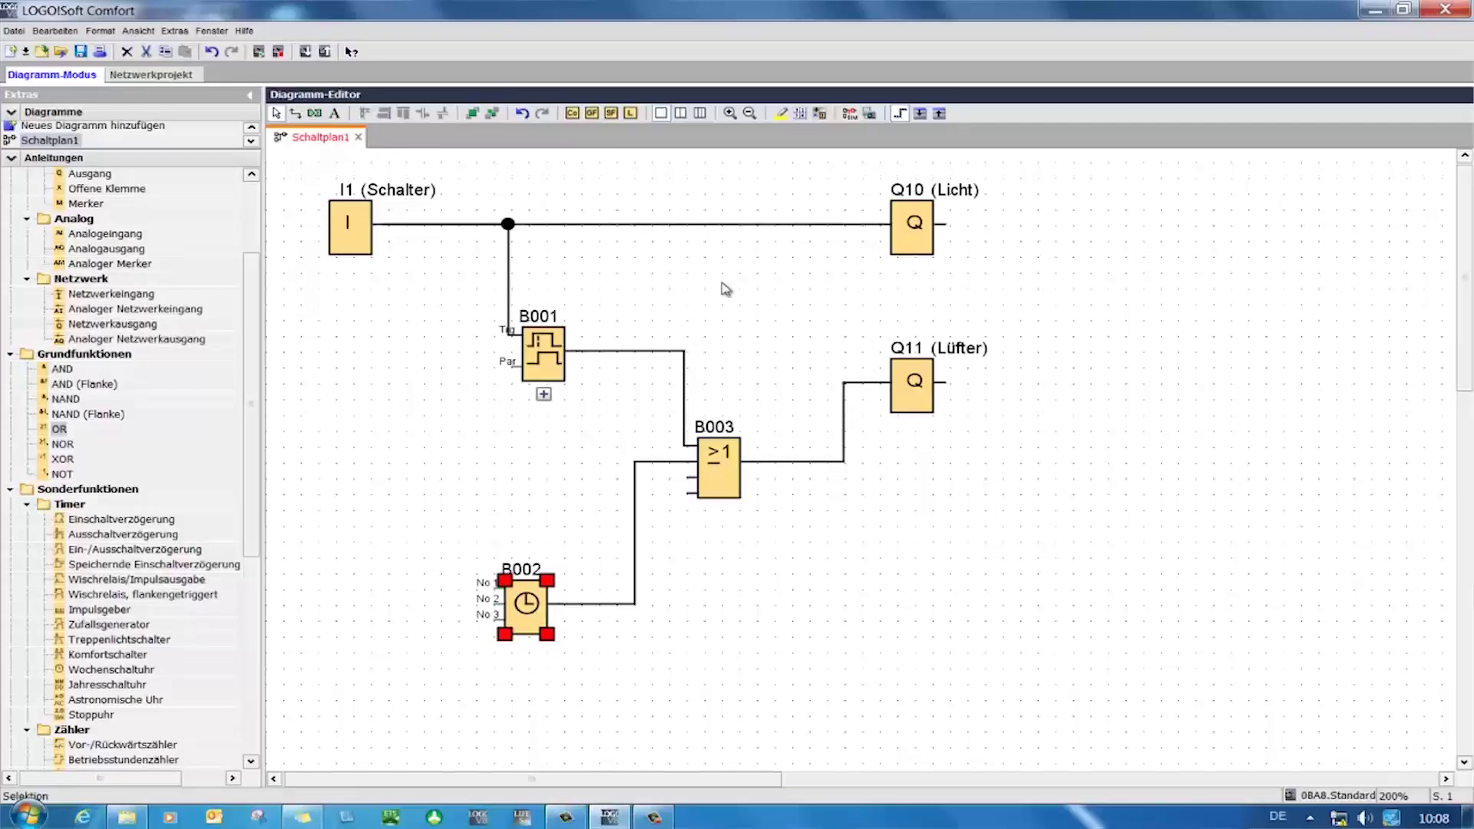
# Start the simulation and bring up the Uhr stellen clock dialog.
pyautogui.click(850, 114)
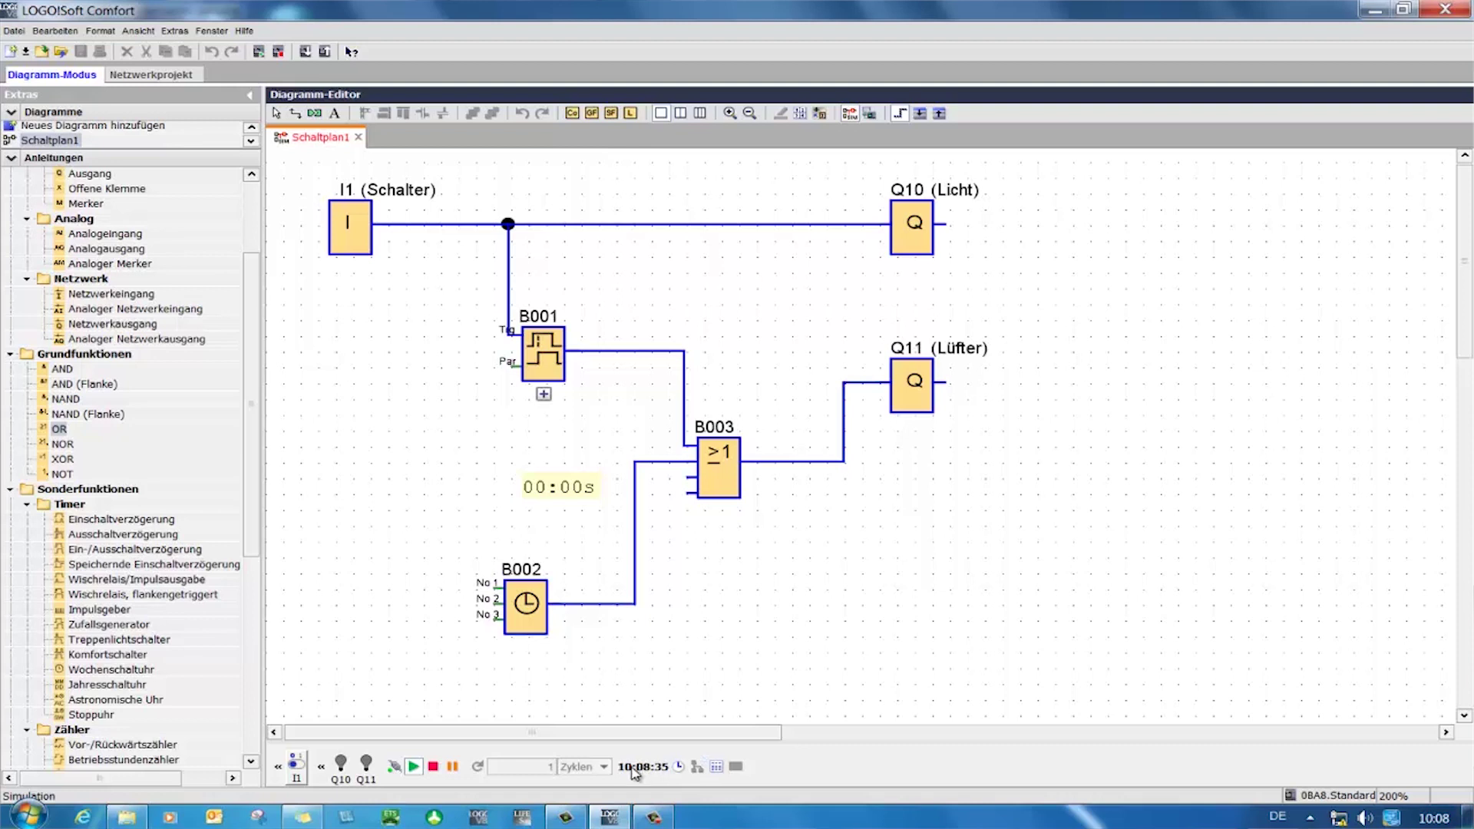
pyautogui.click(678, 766)
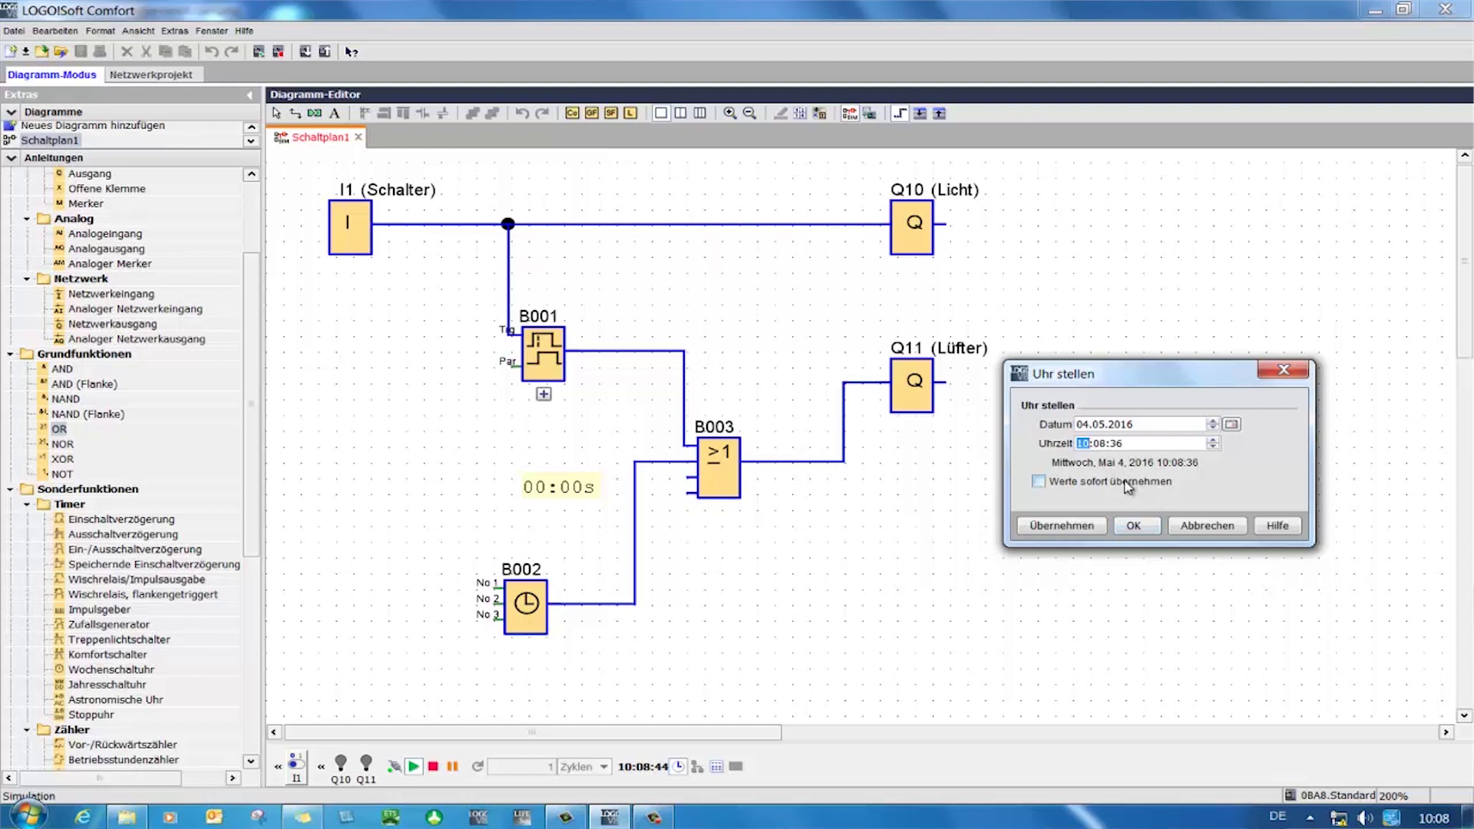
pyautogui.write('8:5')
pyautogui.write('9:')
pyautogui.write('55')
# Apply and confirm the simulated time 08:59:55 on Wednesday, 4 May 2016.
pyautogui.click(1076, 528)
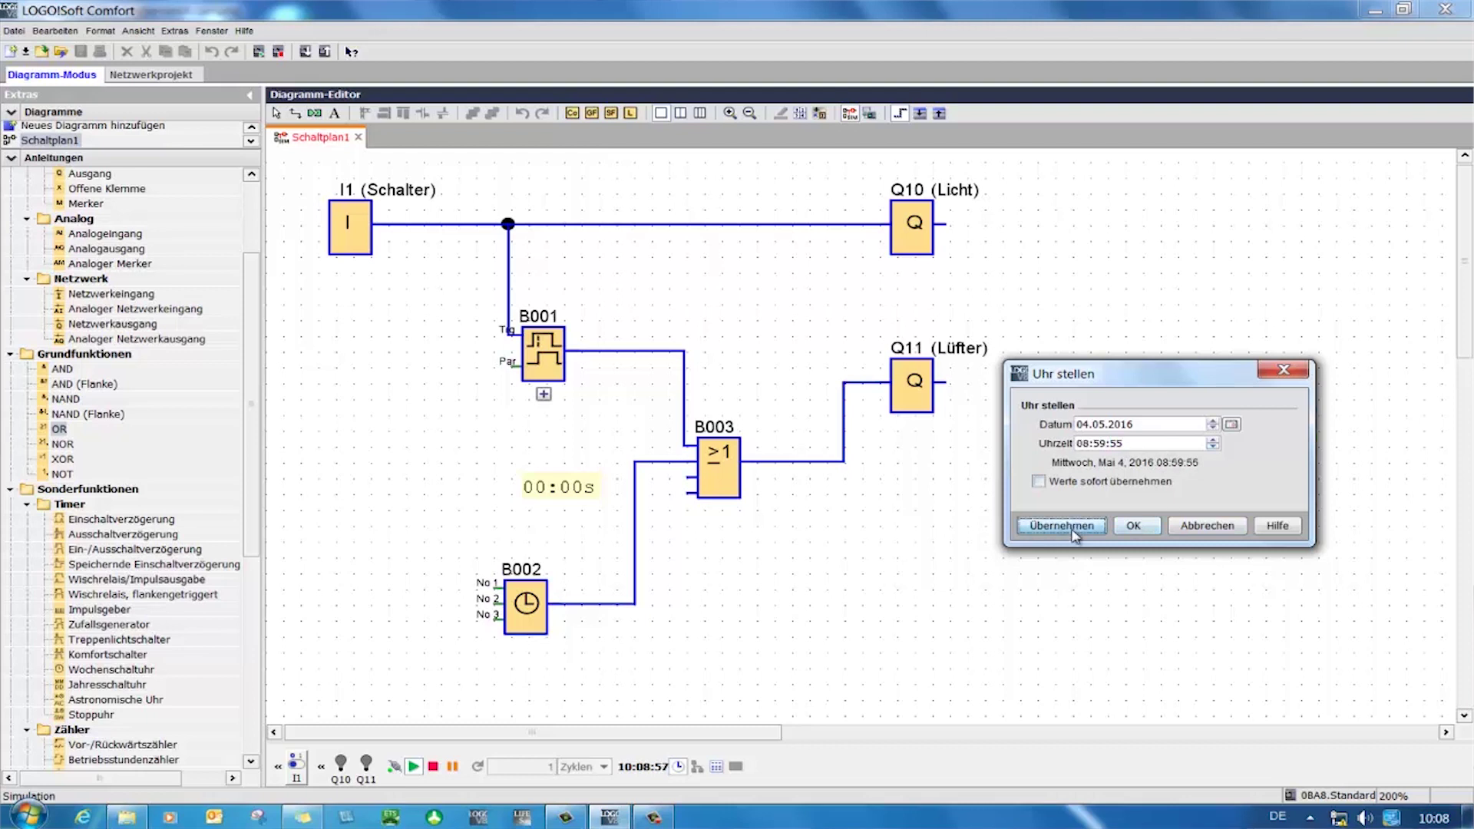
pyautogui.click(1131, 526)
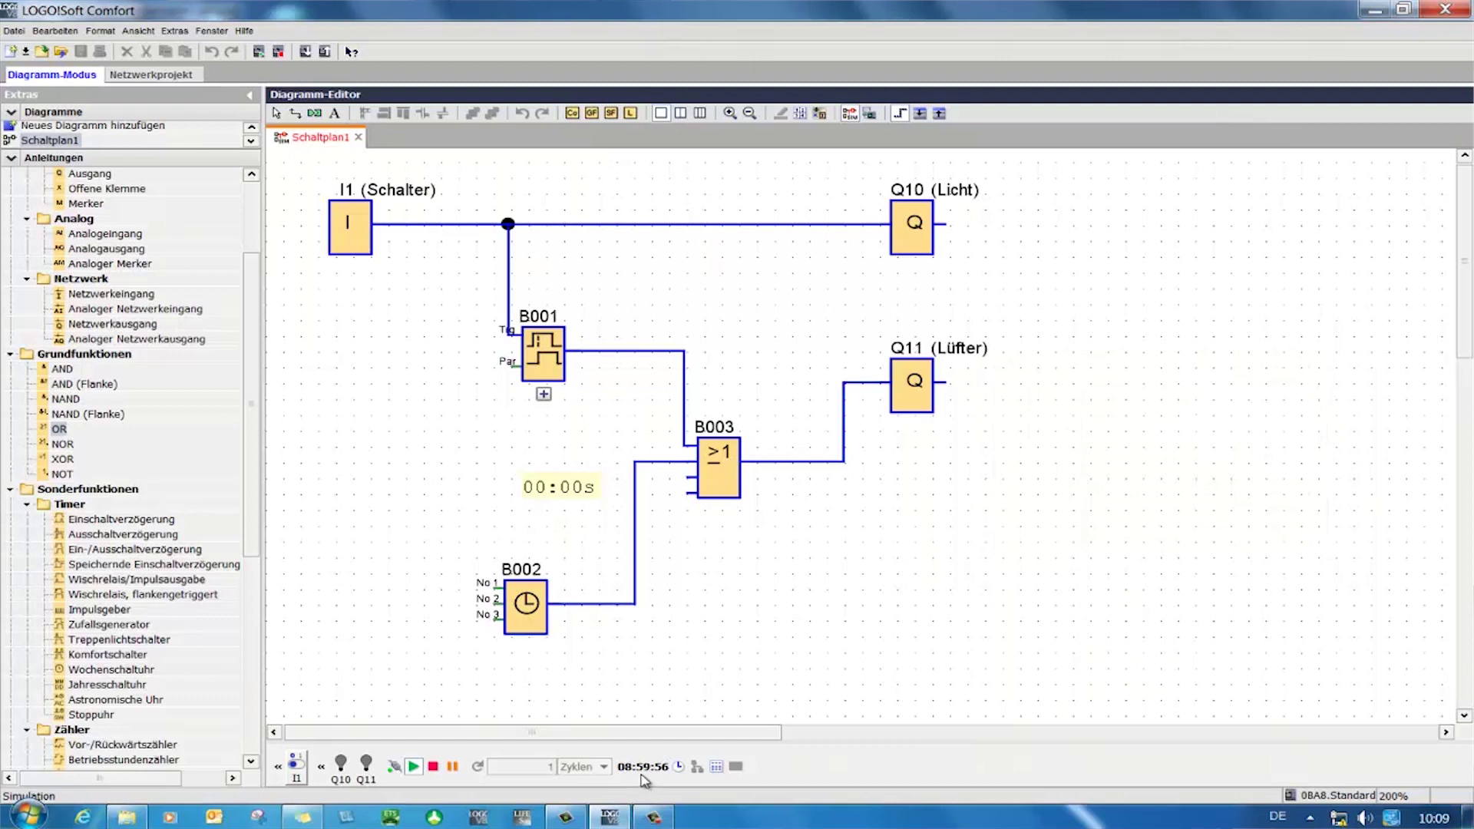